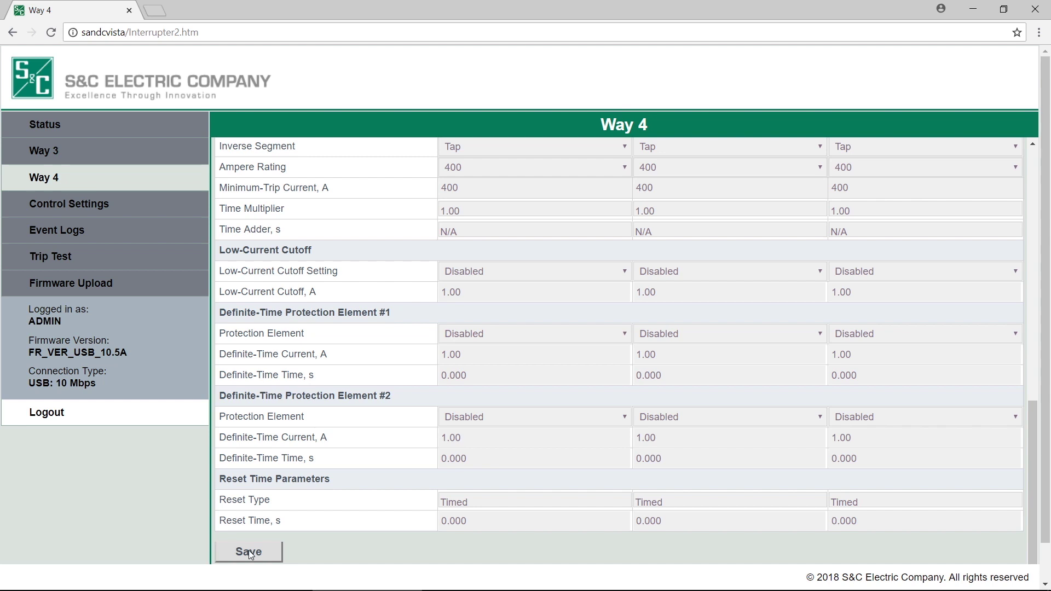
Step: Save the Way 4 overcurrent protection settings from the bottom of the page
{"action": "left_click", "coordinate": [249, 551]}
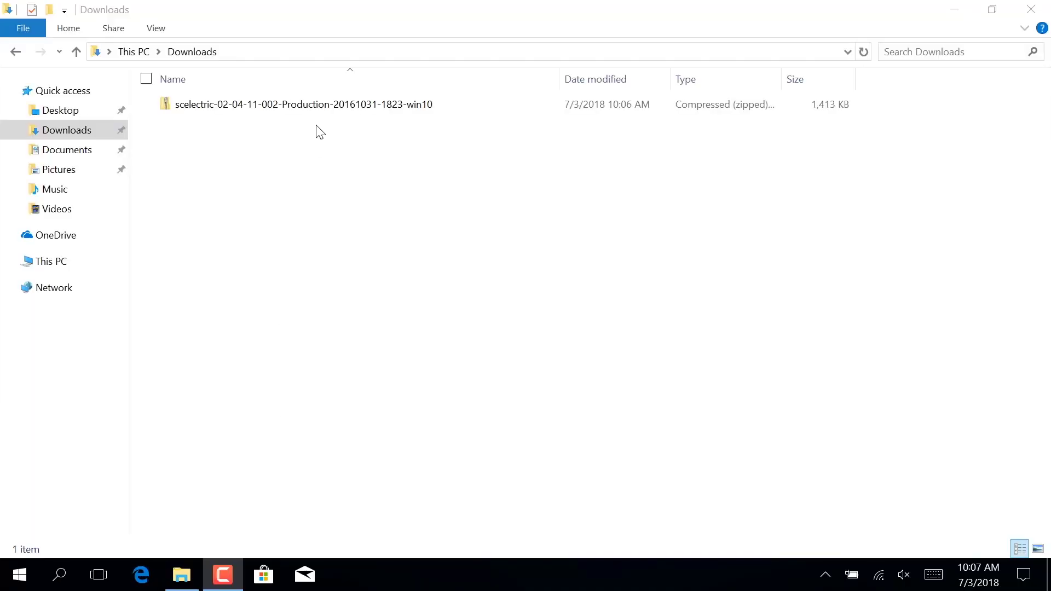
Step: Move the downloaded driver zip from Downloads onto the Desktop and open the Desktop
{"action": "left_click", "coordinate": [307, 110]}
{"action": "left_click_drag", "start_coordinate": [279, 112], "coordinate": [72, 110]}
{"action": "left_click", "coordinate": [72, 110]}
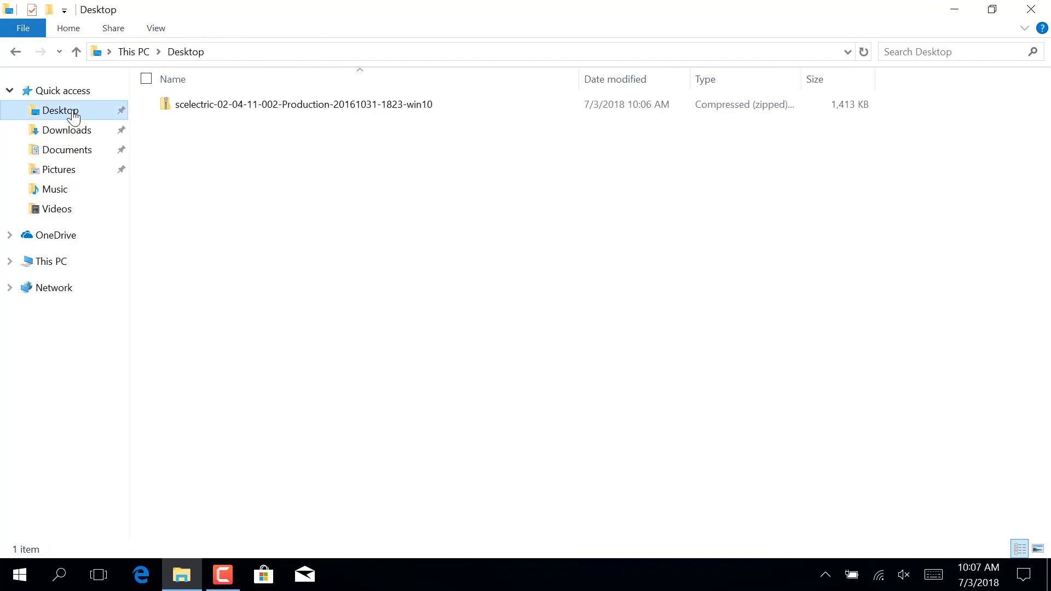
Step: Extract the zip into the proposed scelectric-20161031 folder on the Desktop
{"action": "right_click", "coordinate": [274, 110]}
{"action": "left_click", "coordinate": [232, 158]}
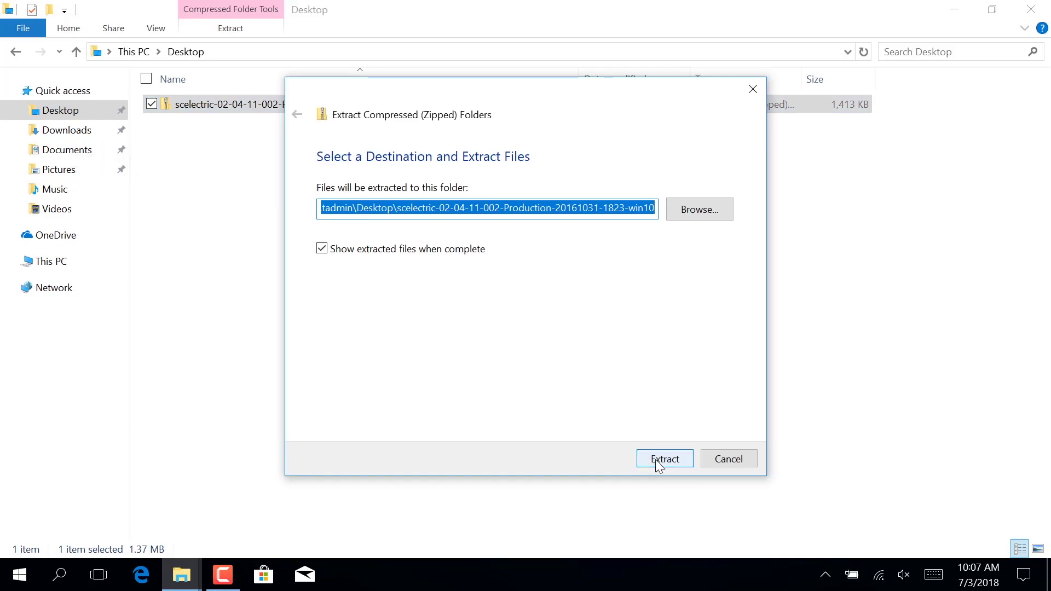
{"action": "left_click", "coordinate": [655, 459]}
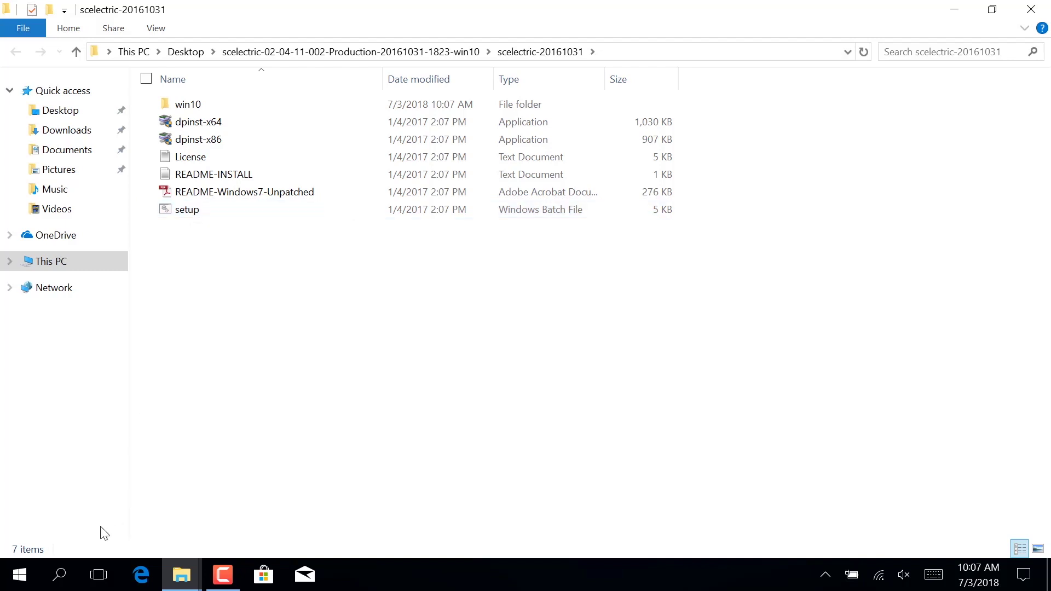
Step: Launch Command Prompt as administrator from a Windows search for cmd
{"action": "left_click", "coordinate": [60, 576]}
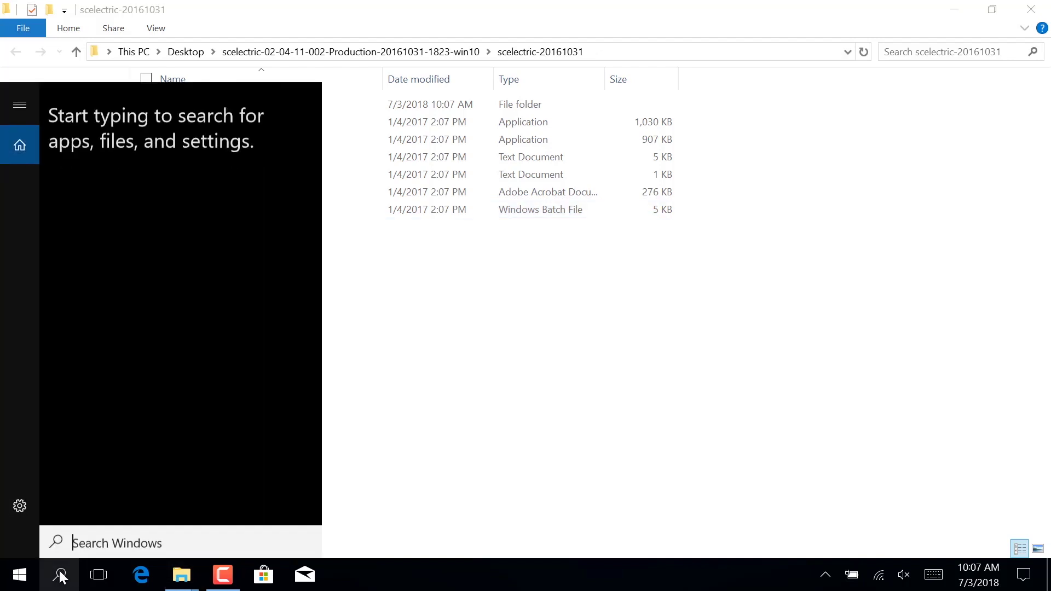
{"action": "type", "text": "cmd"}
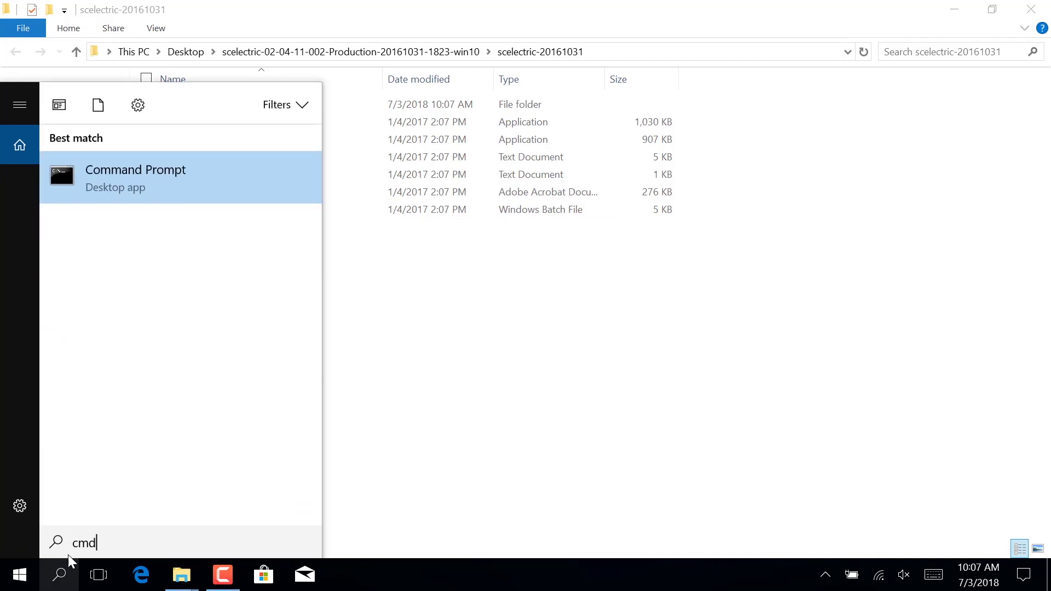
{"action": "right_click", "coordinate": [201, 175]}
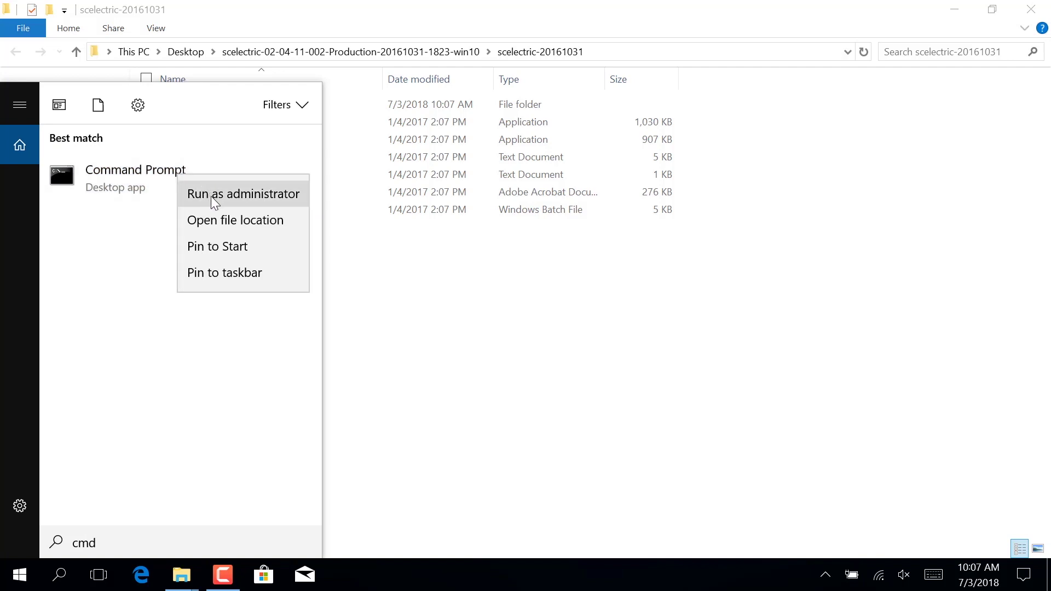
{"action": "left_click", "coordinate": [211, 196]}
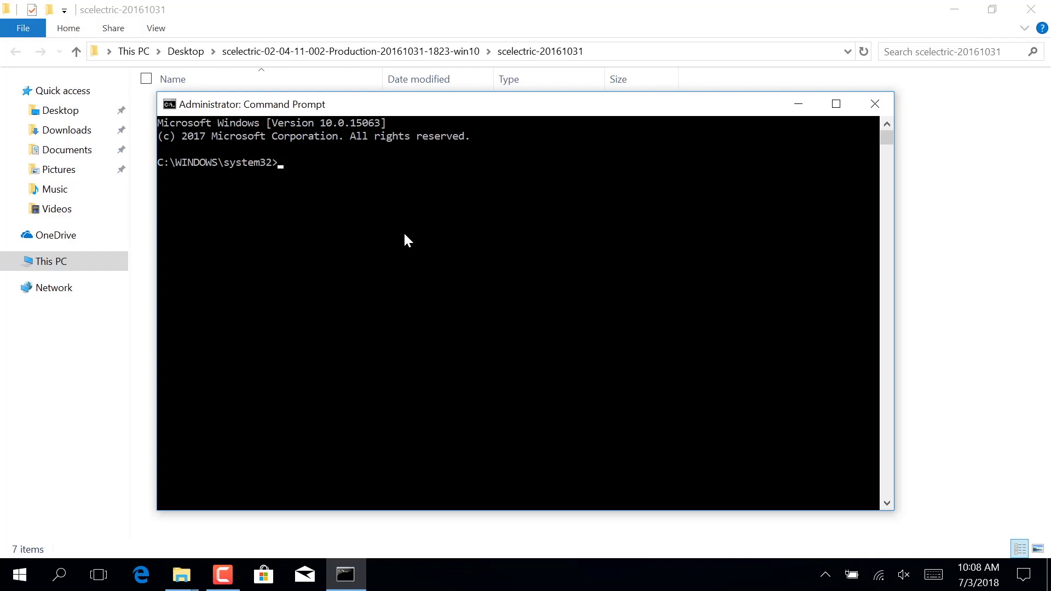
Step: Start a cd\ command and copy the scelectric-20161031 folder path from Explorer's address bar
{"action": "type", "text": "cd\\"}
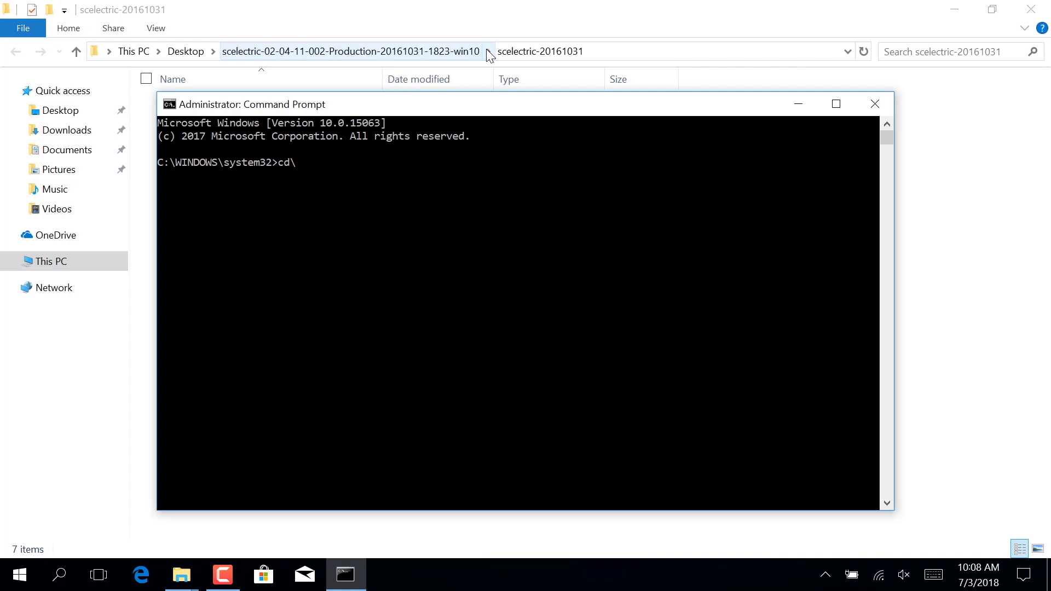
{"action": "left_click", "coordinate": [575, 51]}
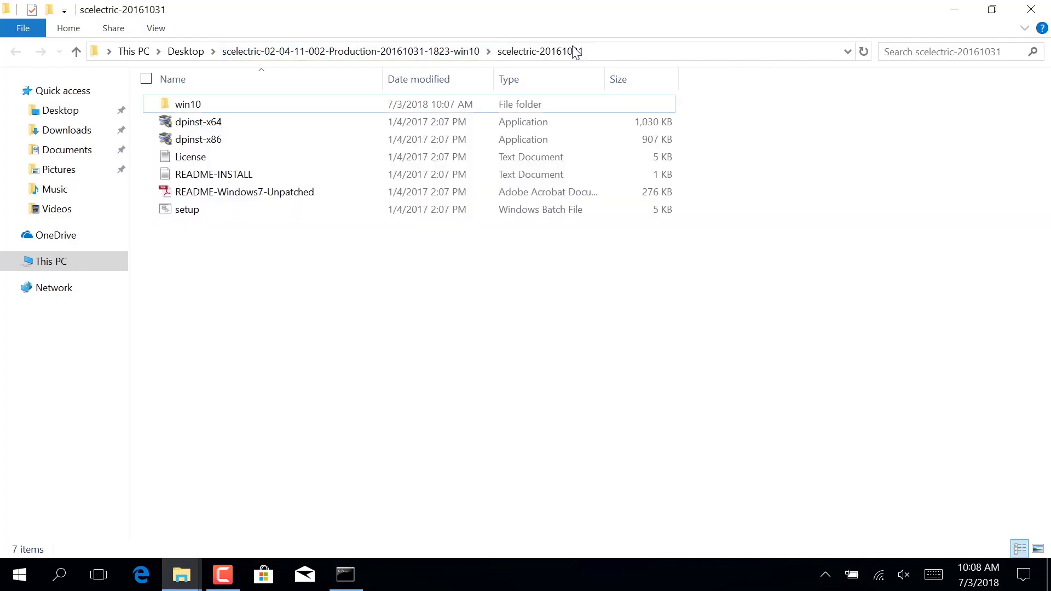
{"action": "left_click", "coordinate": [615, 48]}
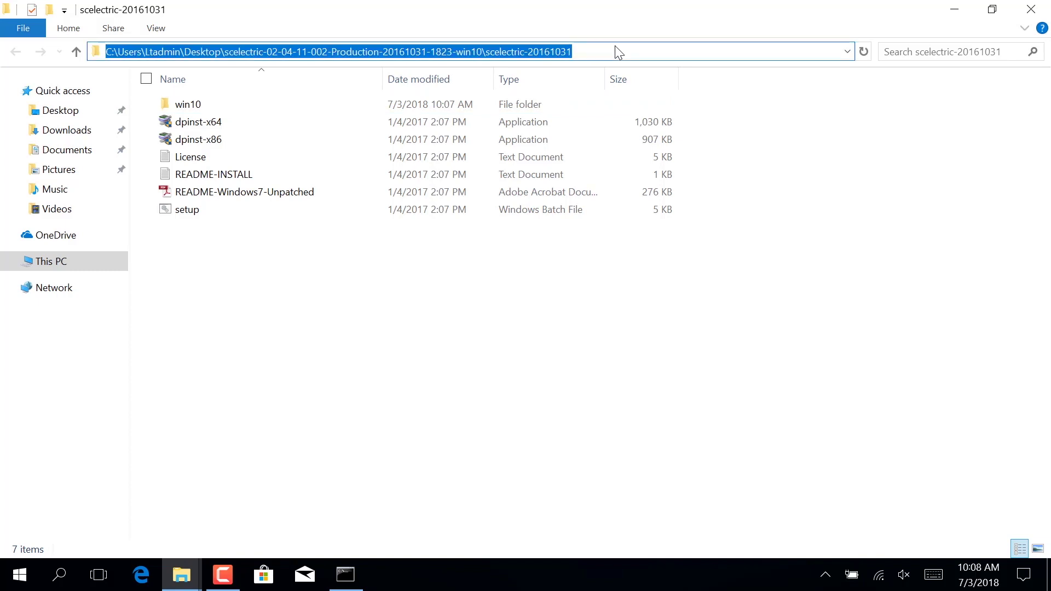
{"action": "left_click_drag", "start_coordinate": [599, 52], "coordinate": [118, 52]}
{"action": "left_click", "coordinate": [346, 576]}
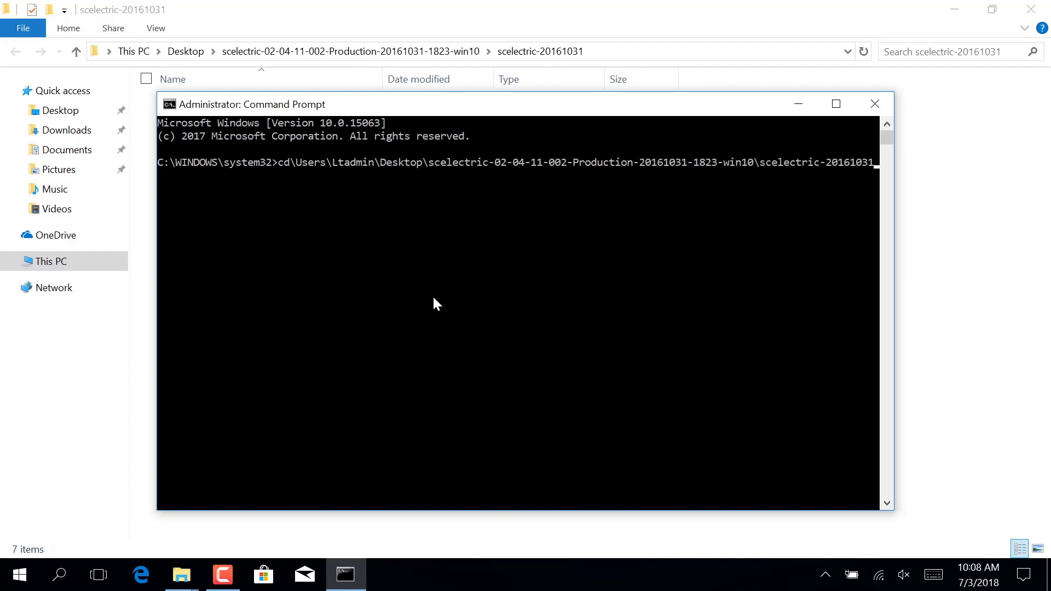
Step: Change into the driver folder, run setup.bat, and complete the SCElectric driver installation wizard
{"action": "key", "text": "Return"}
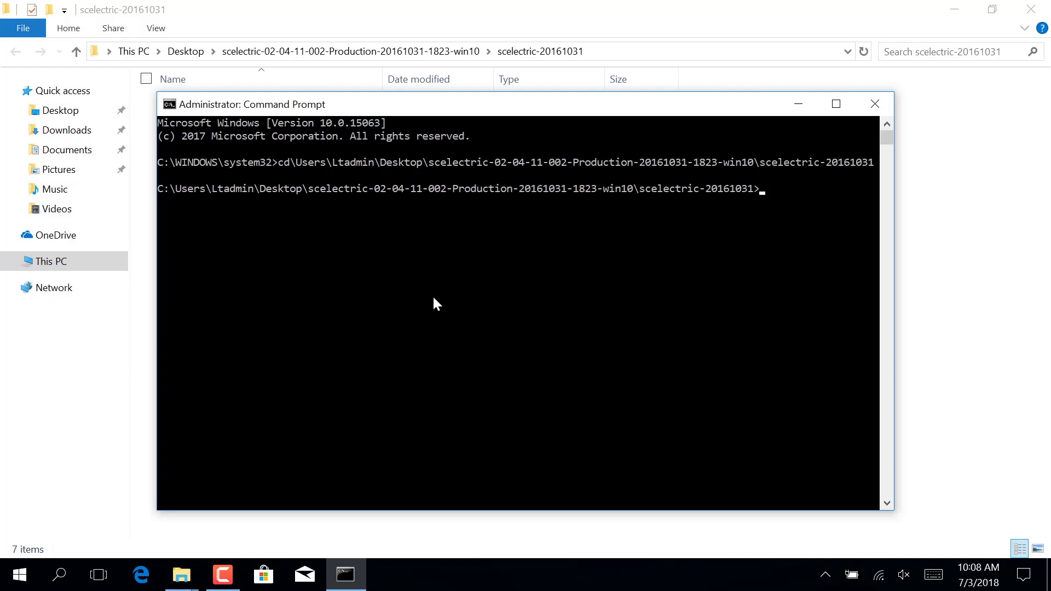
{"action": "type", "text": "setup.bat"}
{"action": "key", "text": "Return"}
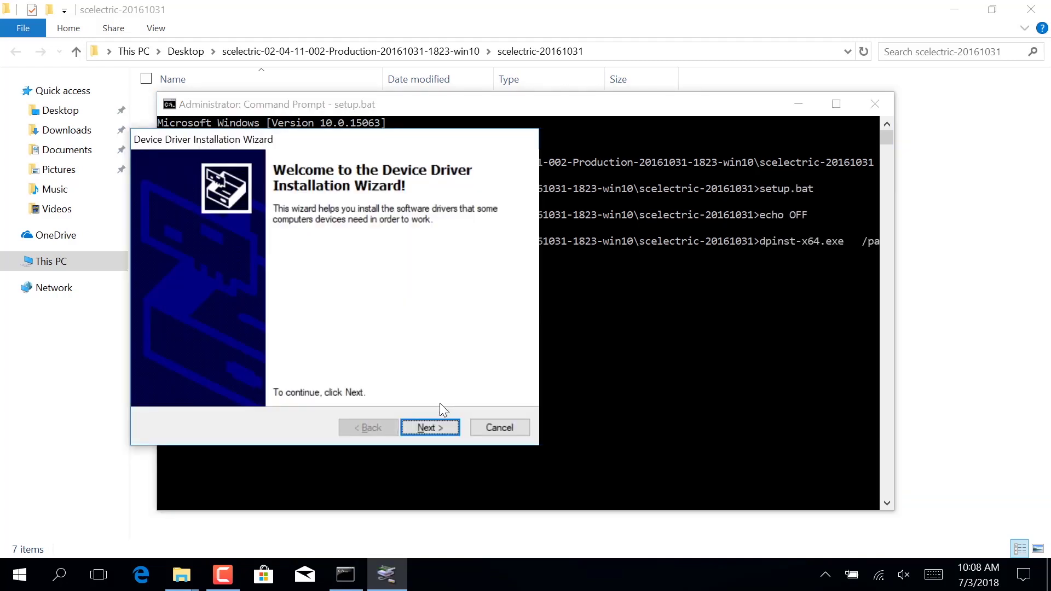
{"action": "left_click", "coordinate": [430, 428]}
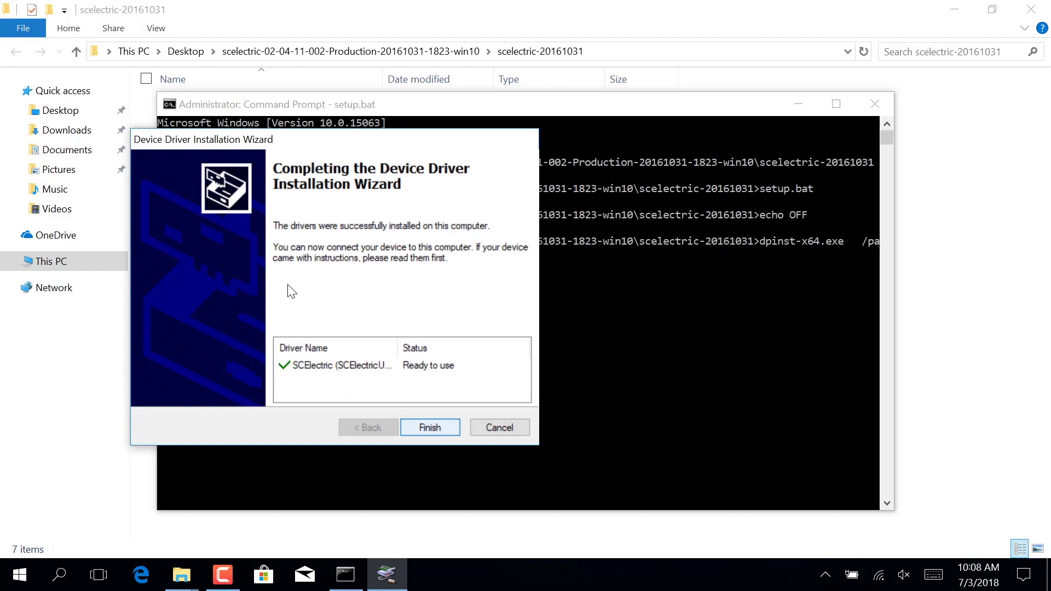
{"action": "key", "text": "Return"}
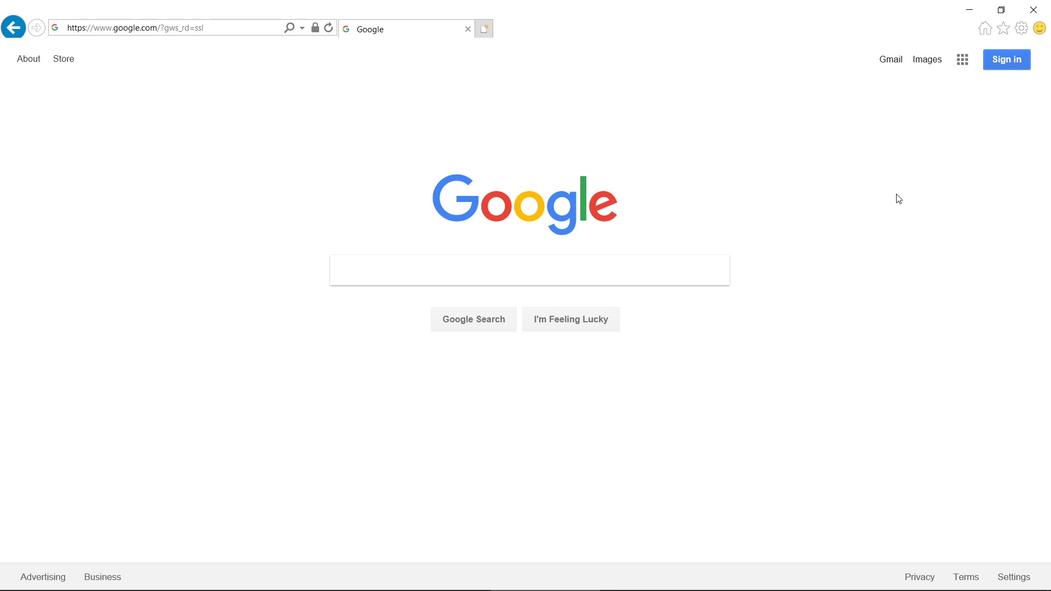
Step: Turn off displaying intranet sites in Compatibility View, then close the Compatibility View settings
{"action": "left_click", "coordinate": [1021, 28]}
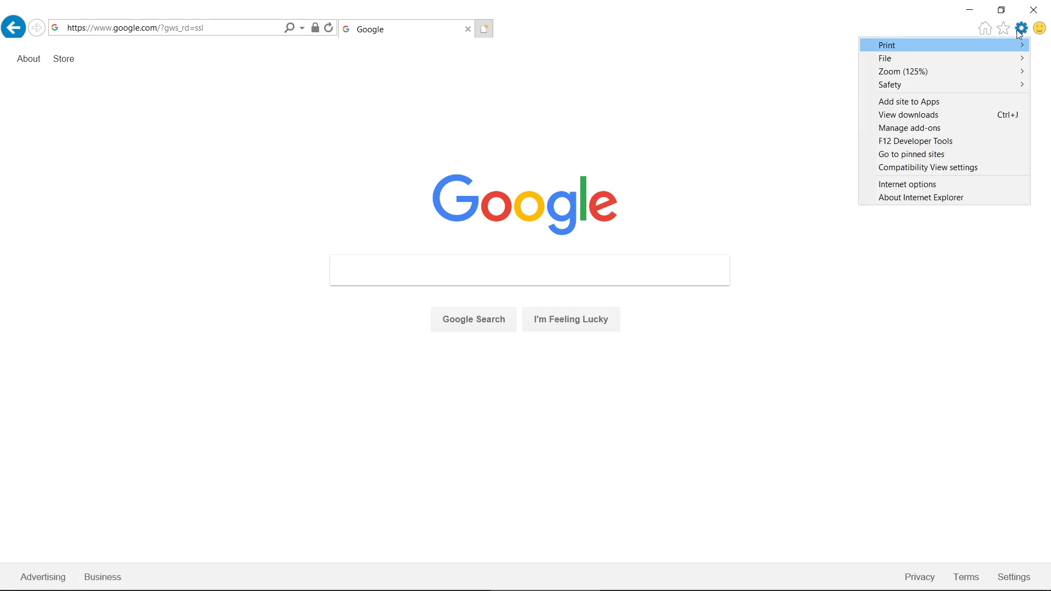
{"action": "left_click", "coordinate": [972, 168]}
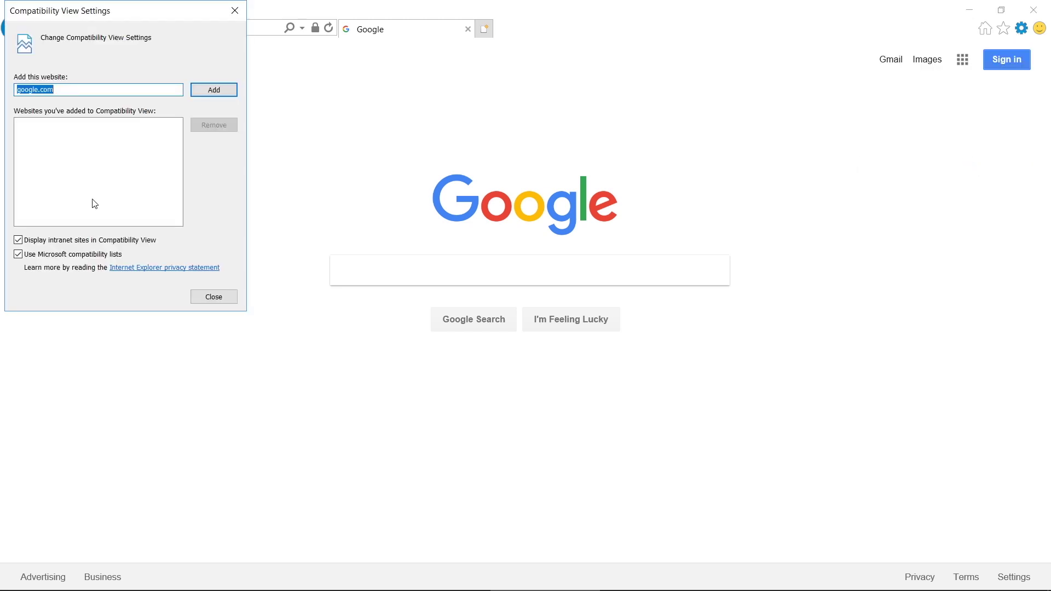
{"action": "left_click", "coordinate": [21, 242]}
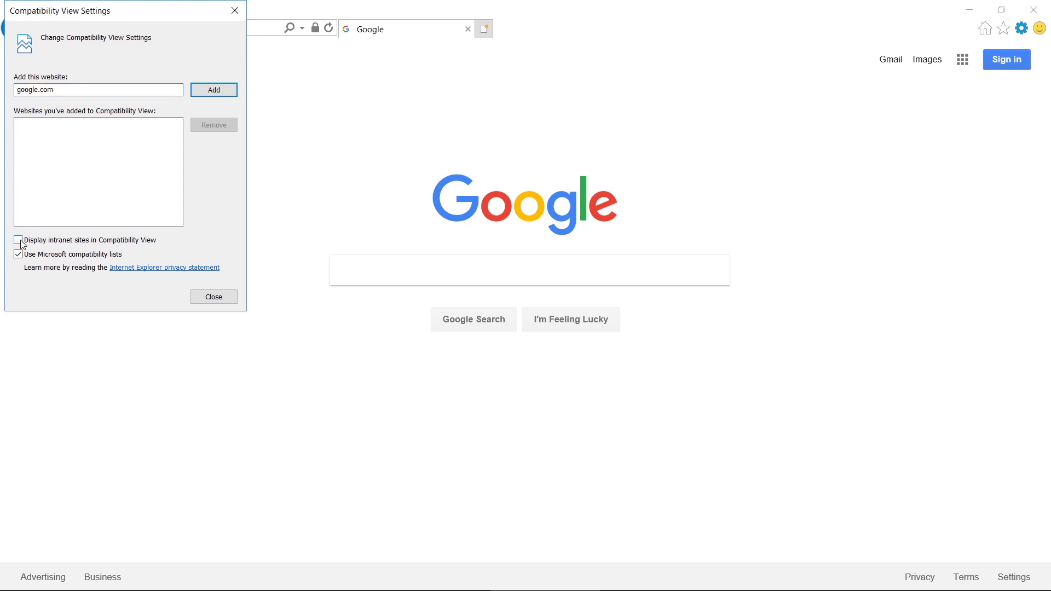
{"action": "left_click", "coordinate": [214, 296]}
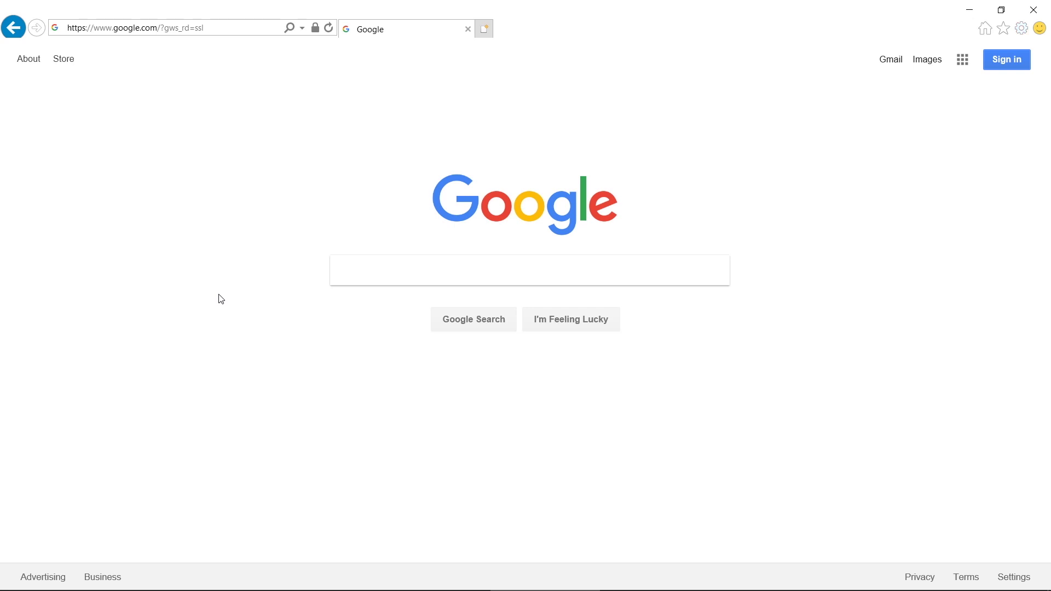
Step: Browse to the sandcvista address to load the S&C Vista login page
{"action": "key", "text": "alt+d"}
{"action": "key", "text": "BackSpace"}
{"action": "type", "text": "sandcvista"}
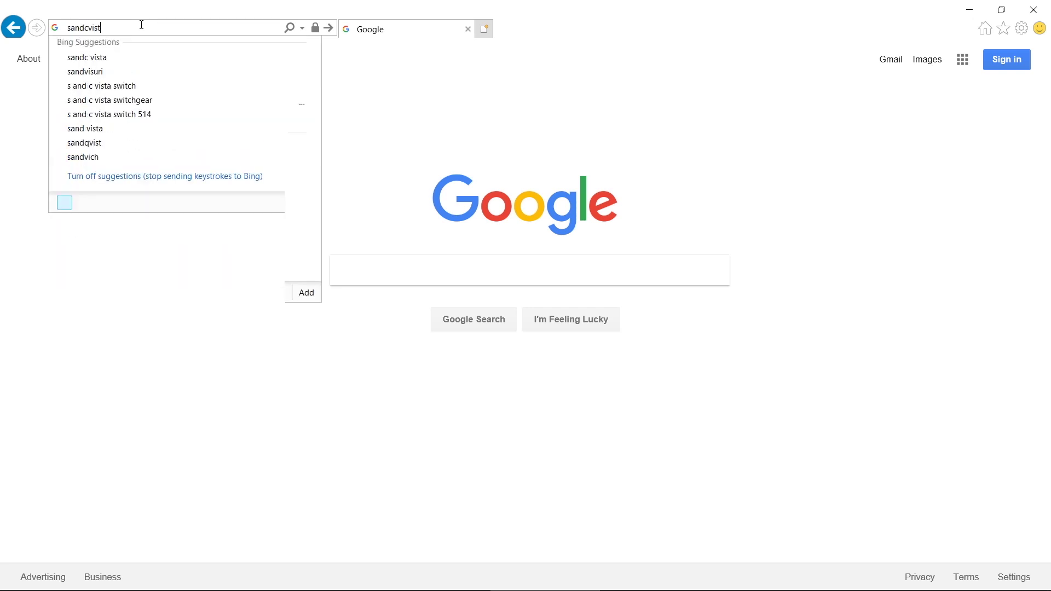
{"action": "key", "text": "Return"}
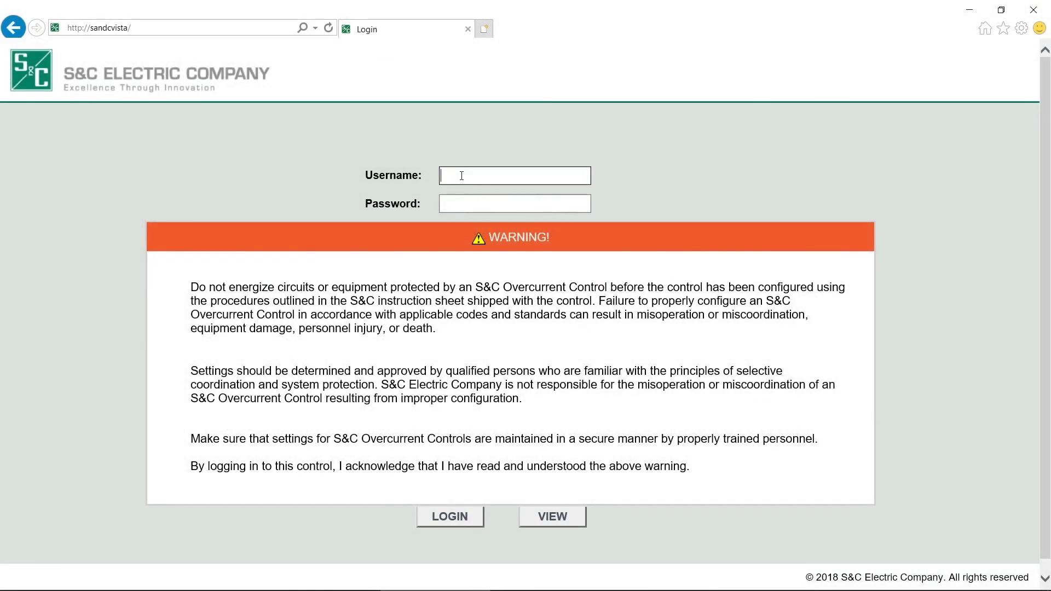
Step: Log in with the administrator username and password, then go to Control Settings
{"action": "type", "text": "admin"}
{"action": "key", "text": "Tab"}
{"action": "type", "text": "****"}
{"action": "key", "text": "Return"}
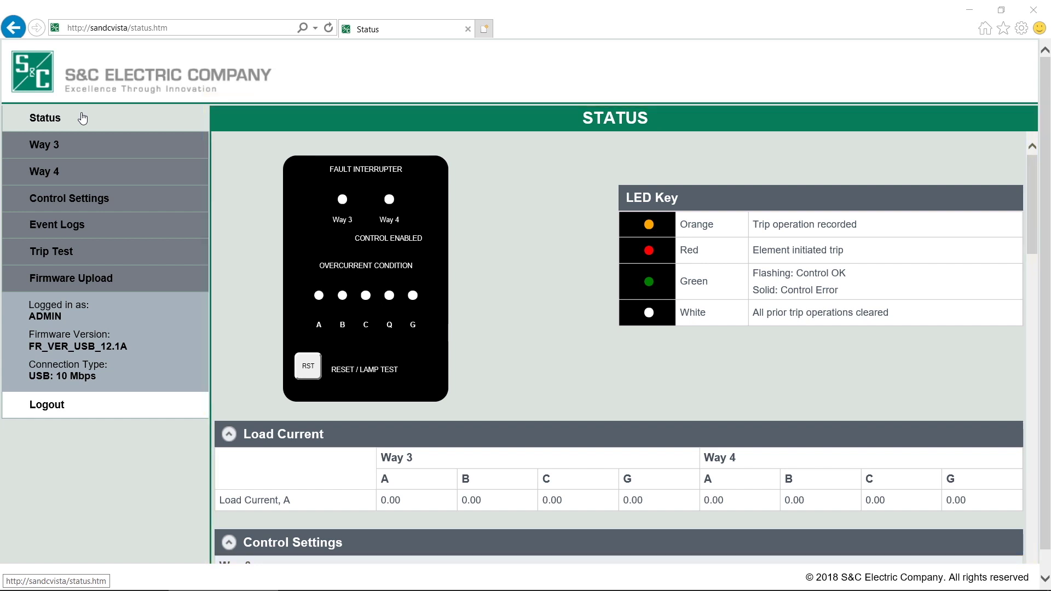
{"action": "left_click", "coordinate": [100, 207]}
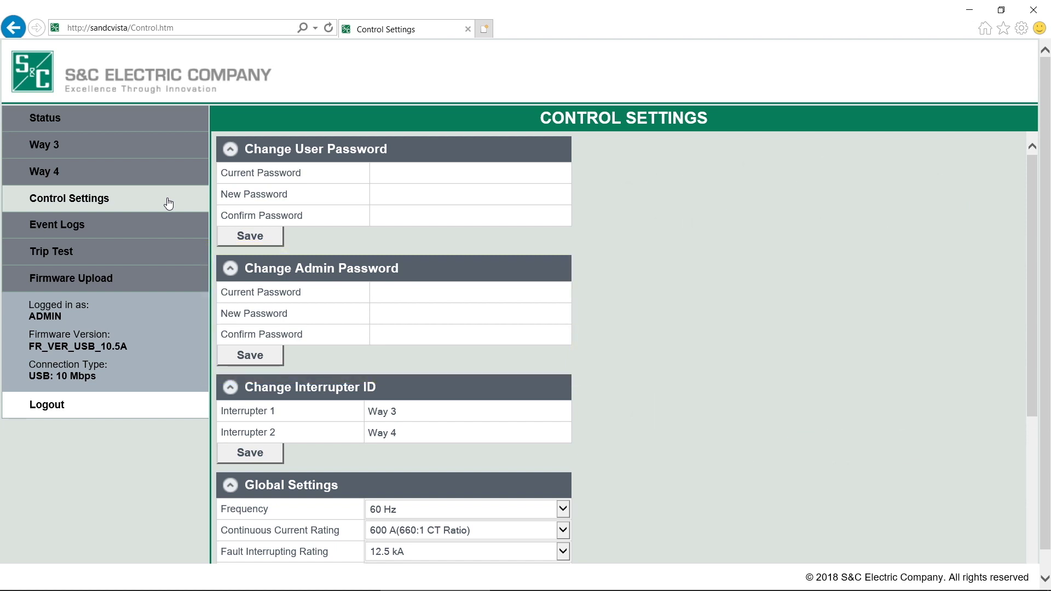
Step: Switch to the Status page showing the LED panel and 0.00 A load currents
{"action": "left_click", "coordinate": [125, 117]}
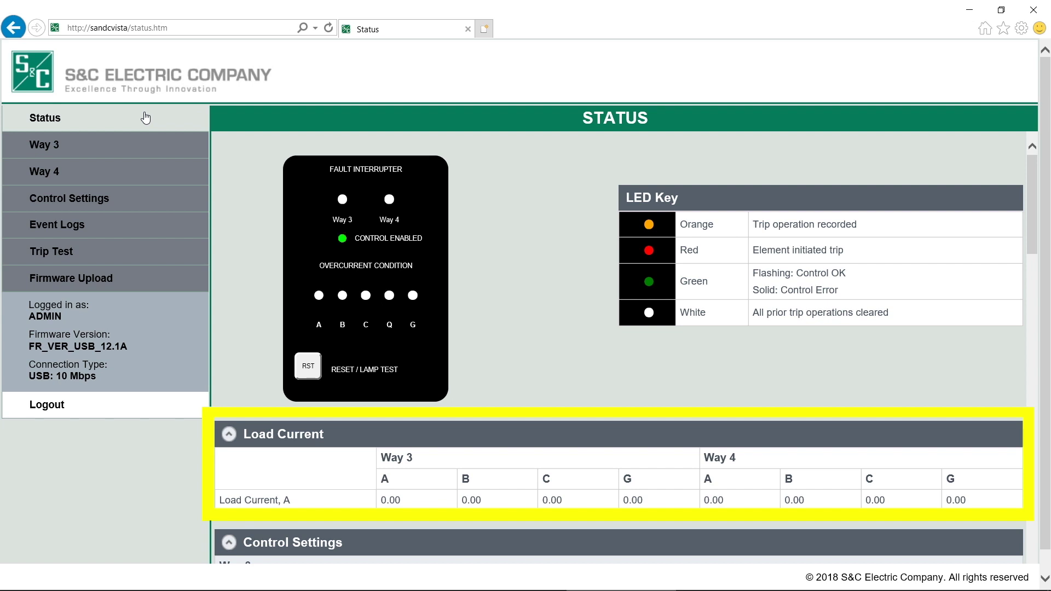
Step: Run the RST reset/lamp test, then scroll down to the About section showing firmware FR_VER_USB_12.5A
{"action": "left_click", "coordinate": [308, 368]}
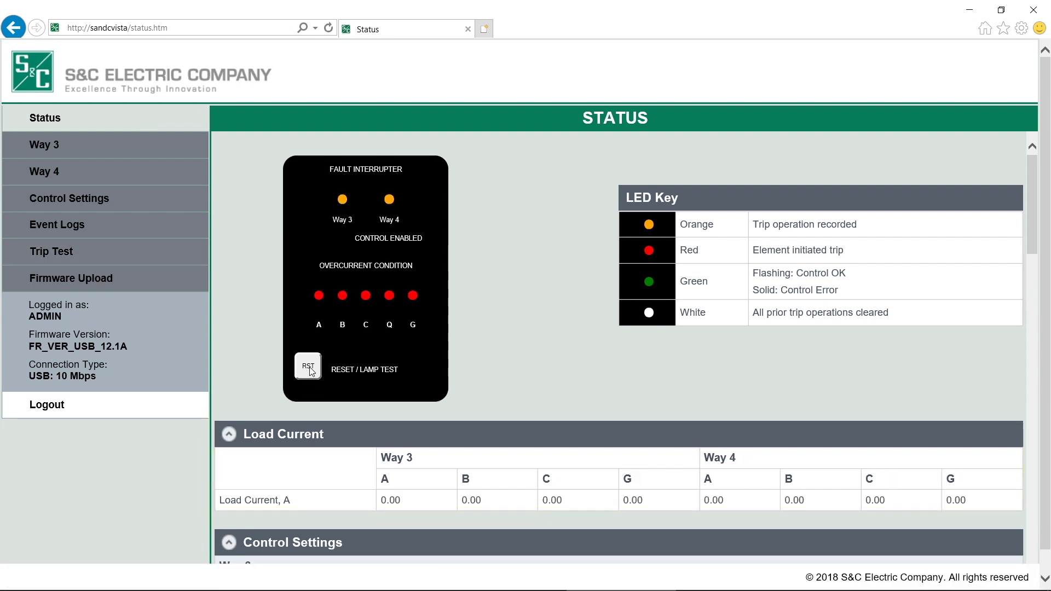
{"action": "scroll", "coordinate": [931, 247], "scroll_direction": "down", "scroll_amount": 1}
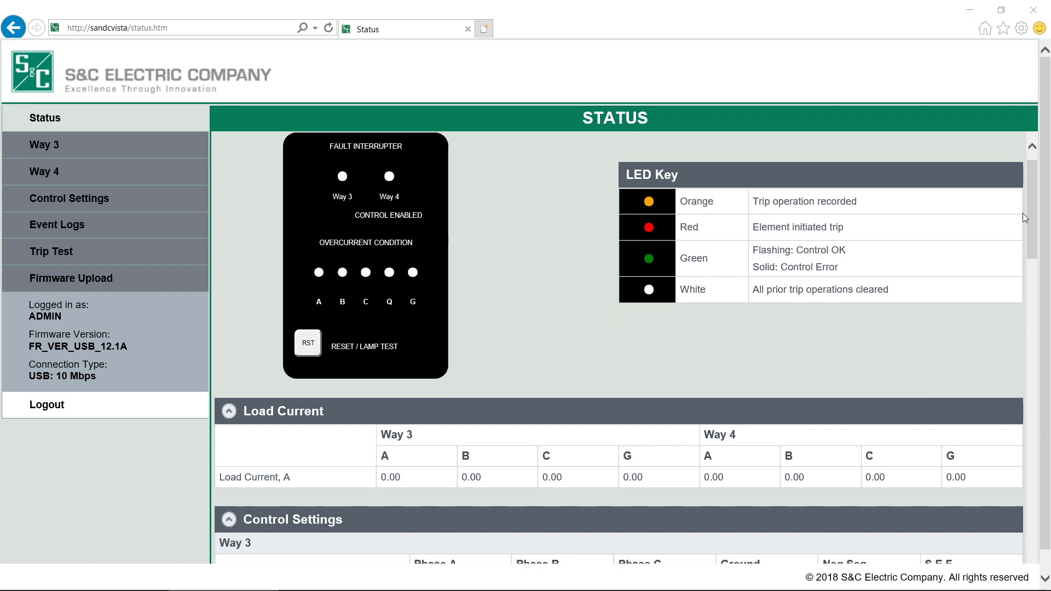
{"action": "left_click_drag", "start_coordinate": [1037, 219], "coordinate": [1026, 299]}
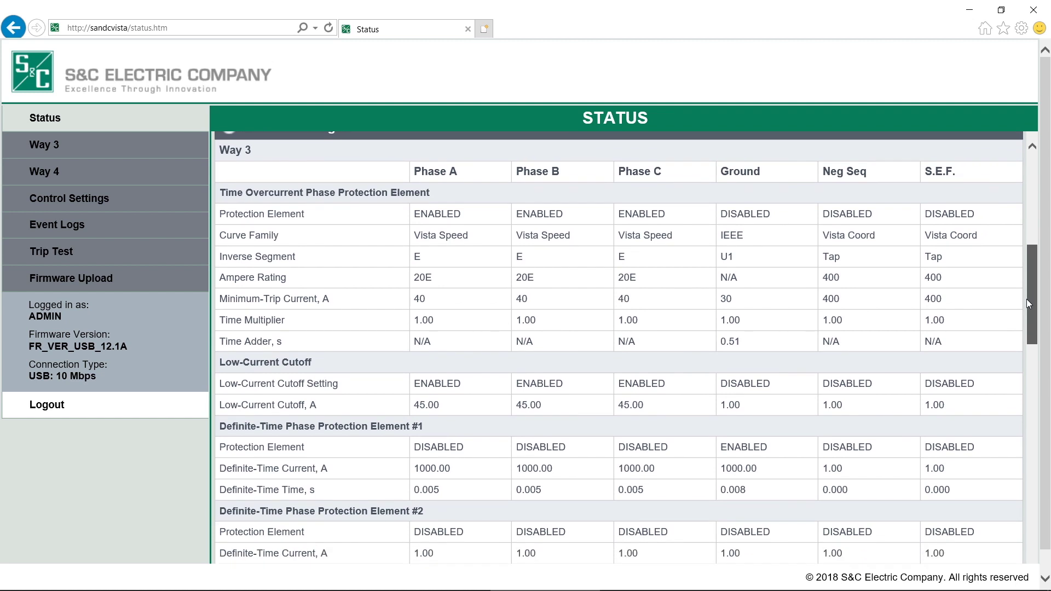
{"action": "left_click_drag", "start_coordinate": [1027, 299], "coordinate": [1050, 546]}
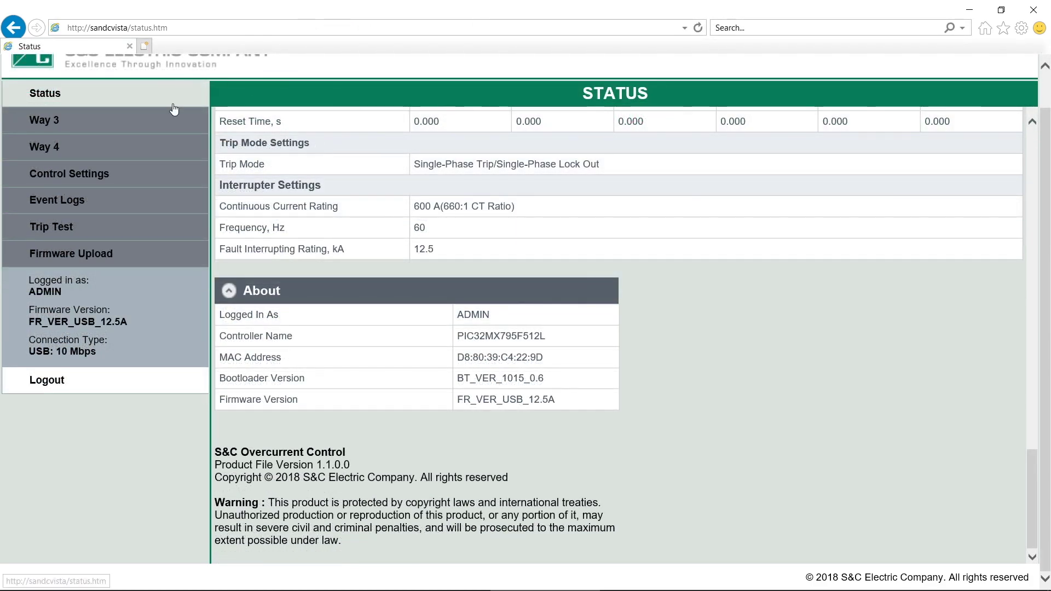
Step: View Way 3 settings, then the Way 4 page with IEC Very Inverse (C2) curves
{"action": "left_click", "coordinate": [151, 127]}
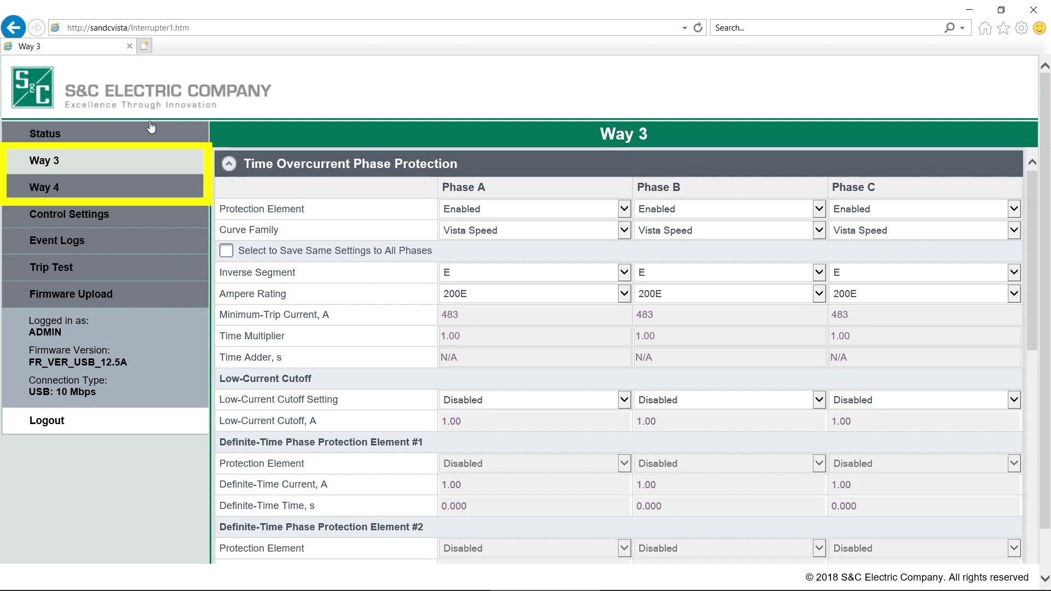
{"action": "left_click", "coordinate": [145, 191]}
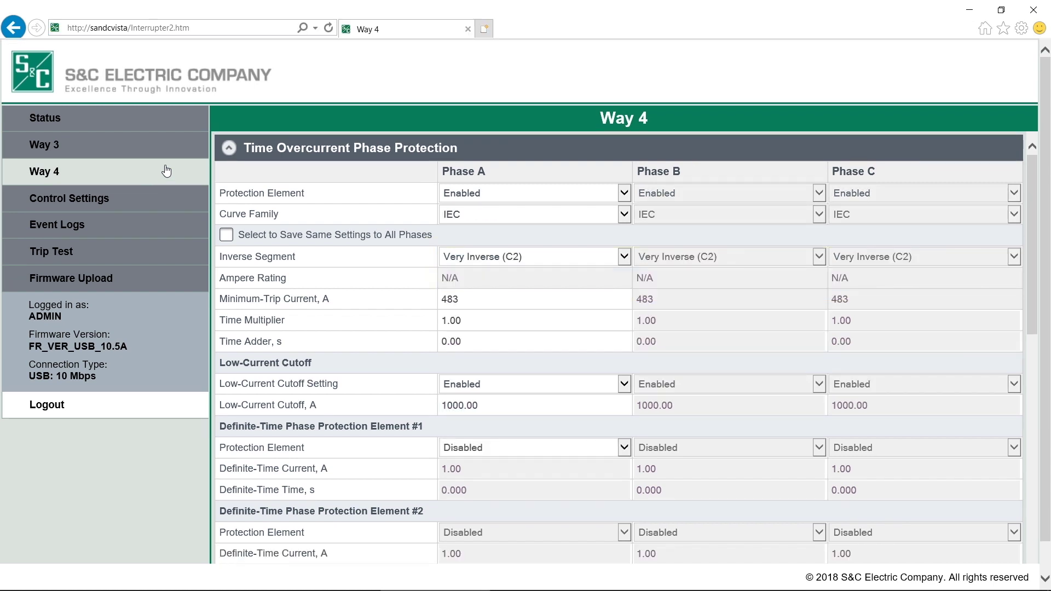
{"action": "left_click", "coordinate": [175, 206]}
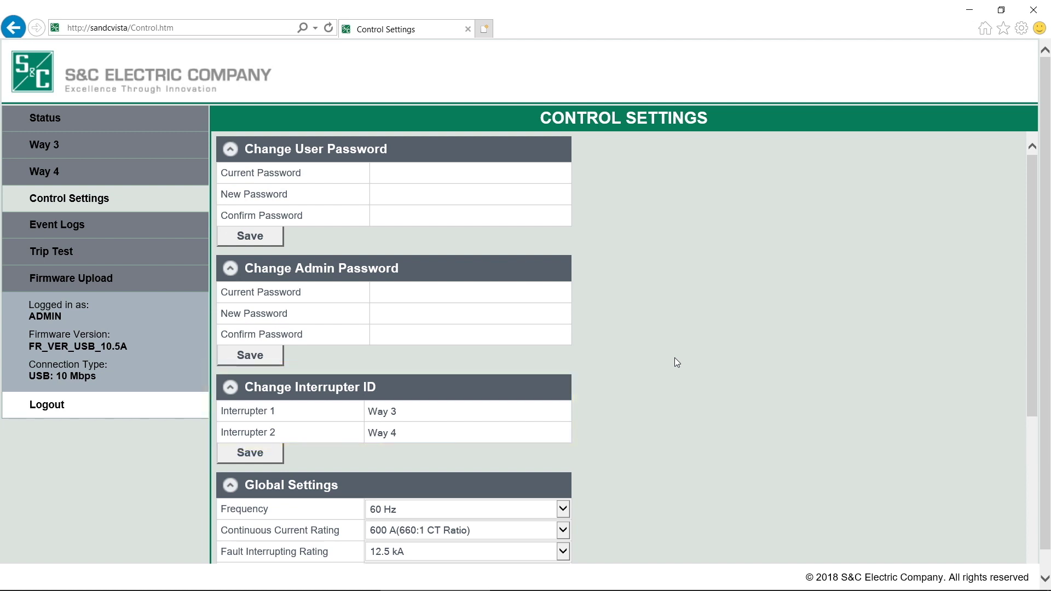
{"action": "scroll", "coordinate": [676, 361], "scroll_direction": "down", "scroll_amount": 3}
{"action": "scroll", "coordinate": [677, 362], "scroll_direction": "down", "scroll_amount": 3}
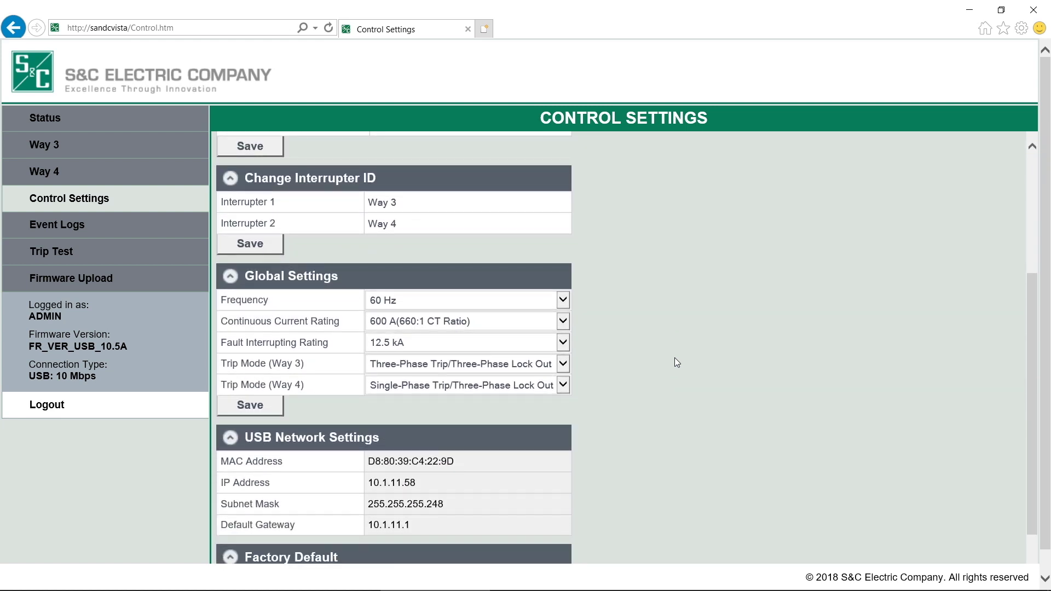
{"action": "scroll", "coordinate": [676, 363], "scroll_direction": "down", "scroll_amount": 2}
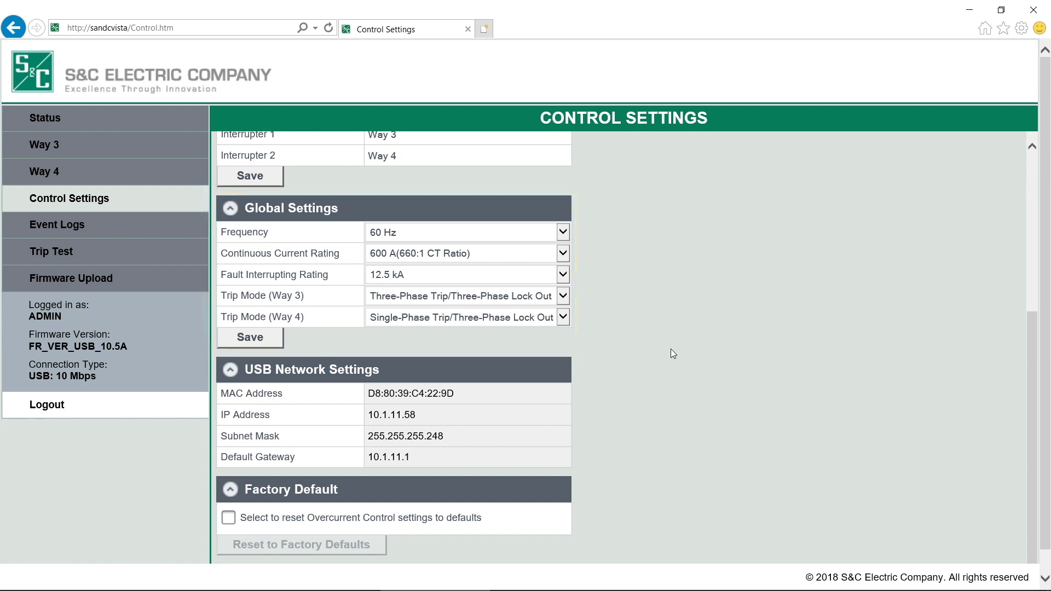
Step: Leave the system frequency set to 60 Hz from the Frequency dropdown
{"action": "left_click", "coordinate": [564, 232]}
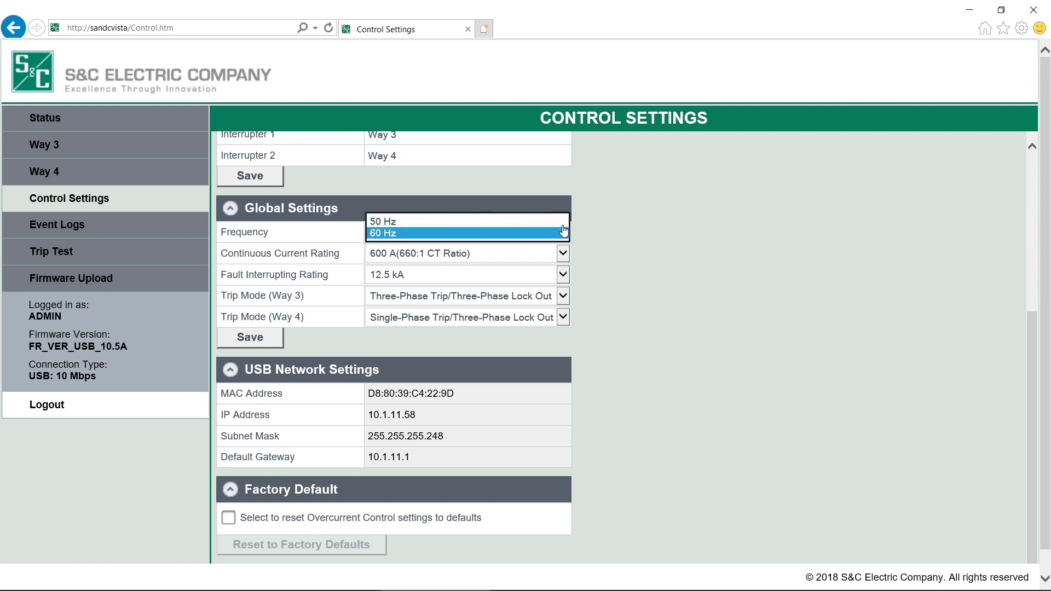
{"action": "left_click", "coordinate": [605, 242]}
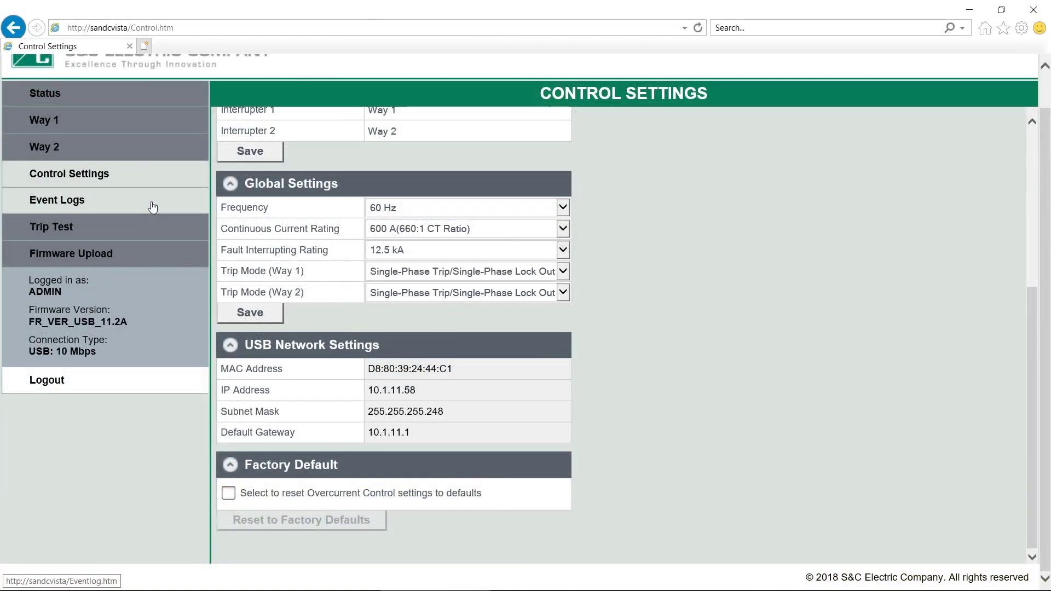
Step: Open Event Logs and scroll through the 15 Way 1 trip, timing and reset records
{"action": "left_click", "coordinate": [153, 207]}
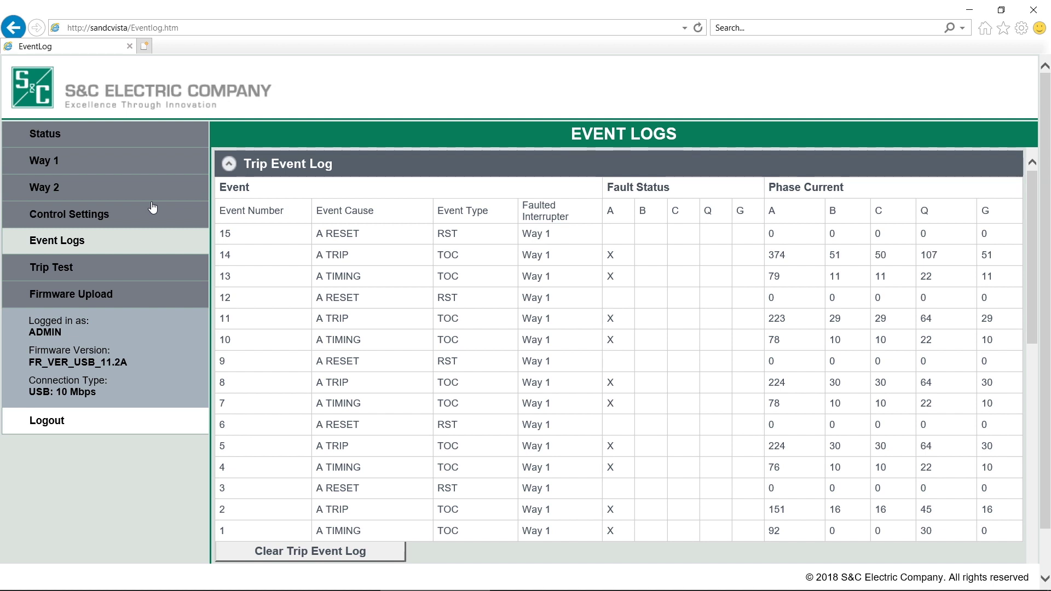
{"action": "scroll", "coordinate": [153, 207], "scroll_direction": "down", "scroll_amount": 1}
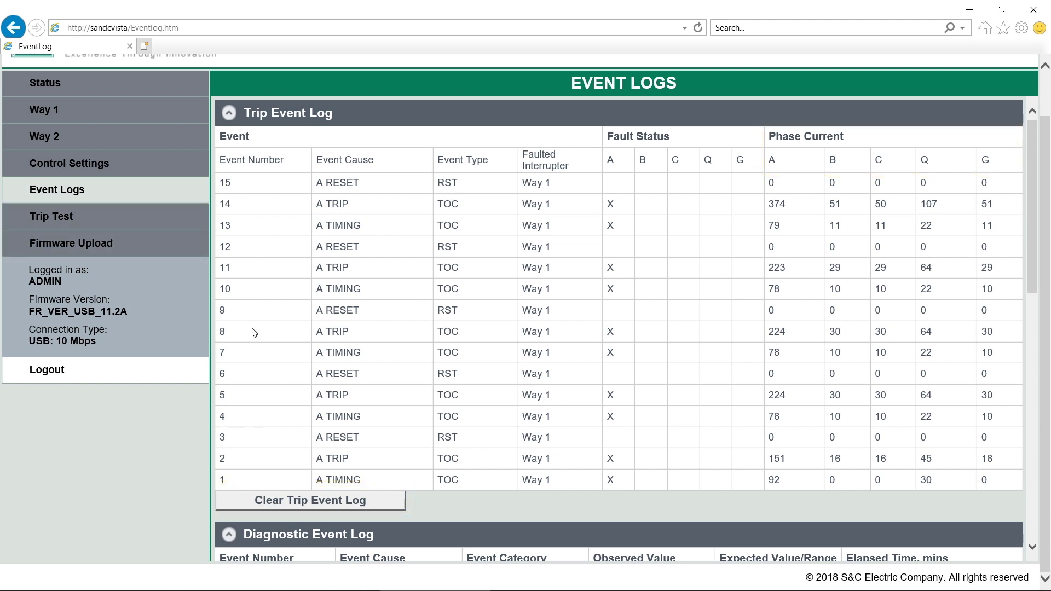
Step: Scroll past the Diagnostic Event Log to the Way 3/Way 4 Control Self-Test Report, all items OK
{"action": "scroll", "coordinate": [251, 328], "scroll_direction": "down", "scroll_amount": 5}
{"action": "scroll", "coordinate": [254, 332], "scroll_direction": "down", "scroll_amount": 2}
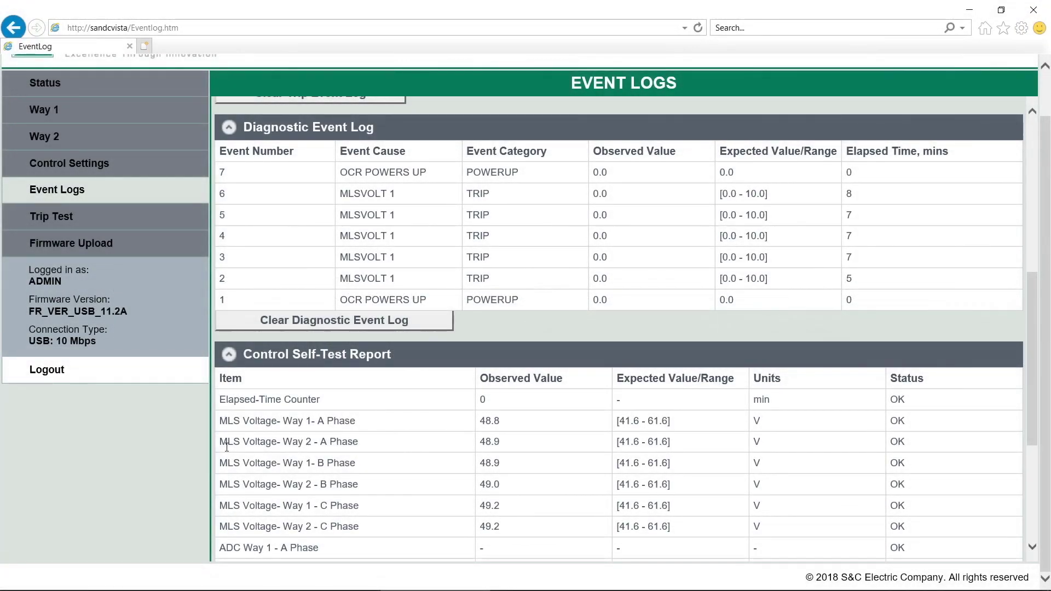
{"action": "scroll", "coordinate": [227, 446], "scroll_direction": "down", "scroll_amount": 5}
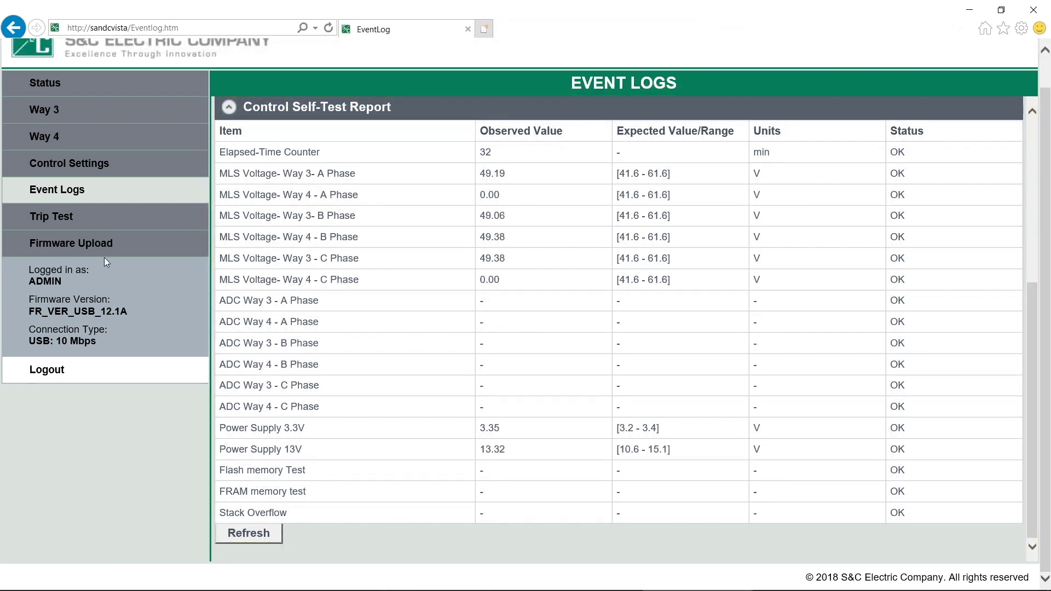
Step: Go to the Trip Test page, showing trip mode Three-Phase, Way 3, All Poles
{"action": "left_click", "coordinate": [136, 219]}
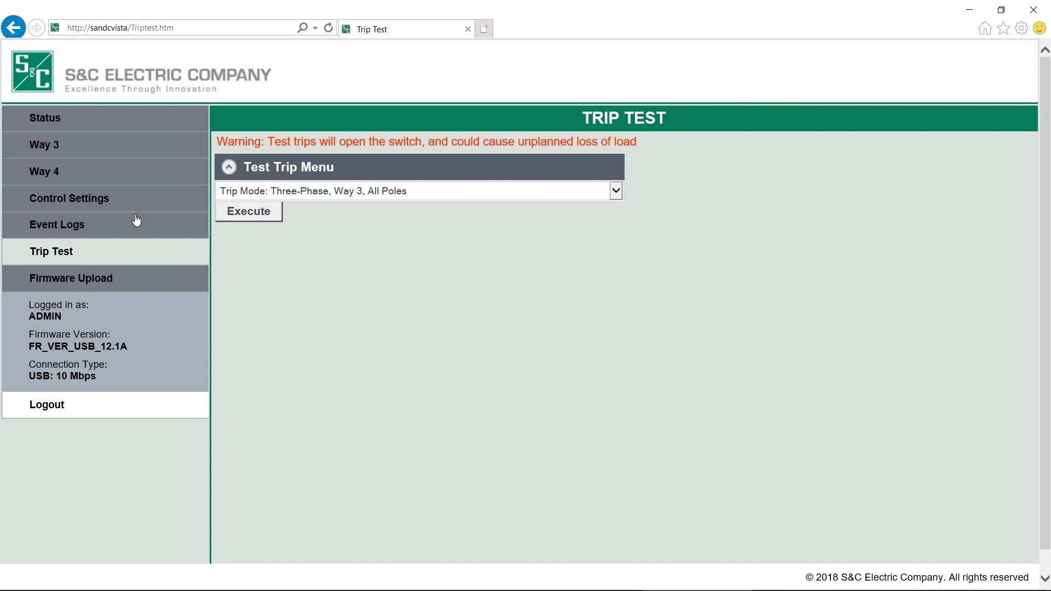
Step: Go to the Firmware Upload page, with its upgrade file field still empty
{"action": "left_click", "coordinate": [143, 278]}
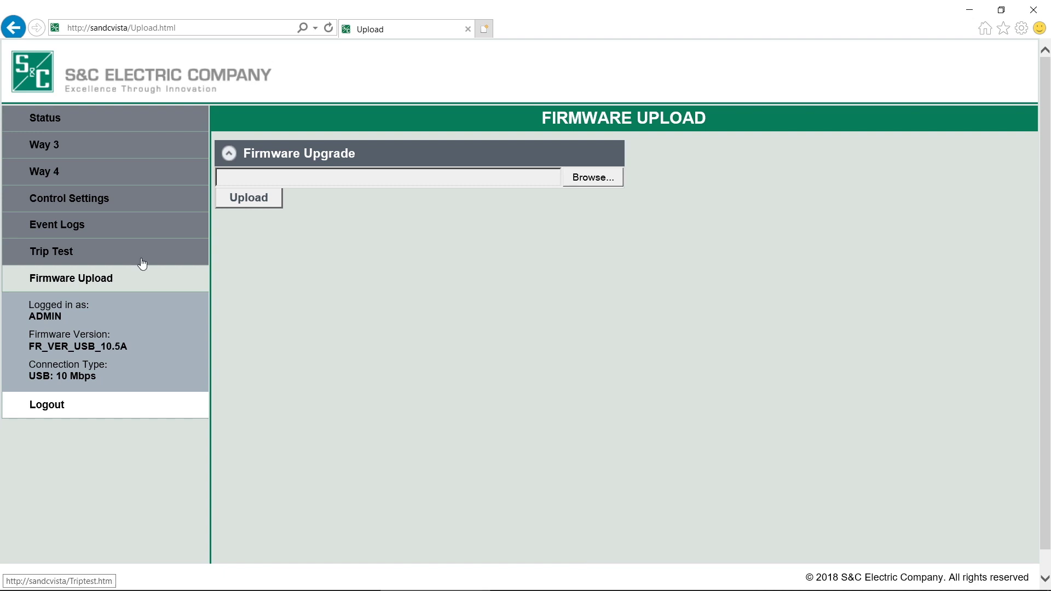
Step: On the Way 3 page, switch Phase B to the Vista Speed curve family with inverse segment E
{"action": "left_click", "coordinate": [129, 146]}
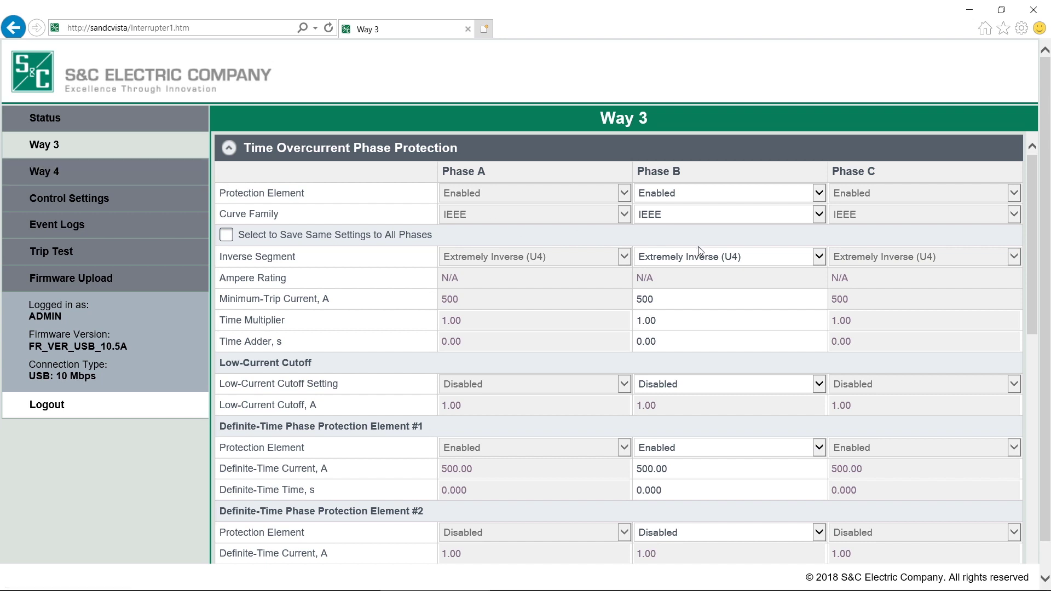
{"action": "left_click", "coordinate": [819, 215]}
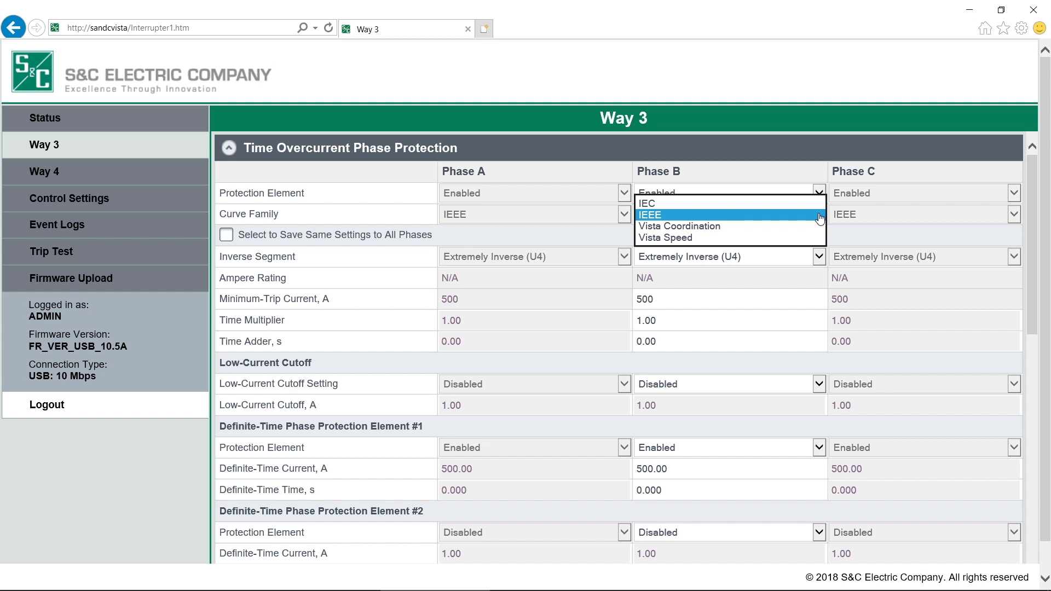
{"action": "left_click", "coordinate": [755, 238]}
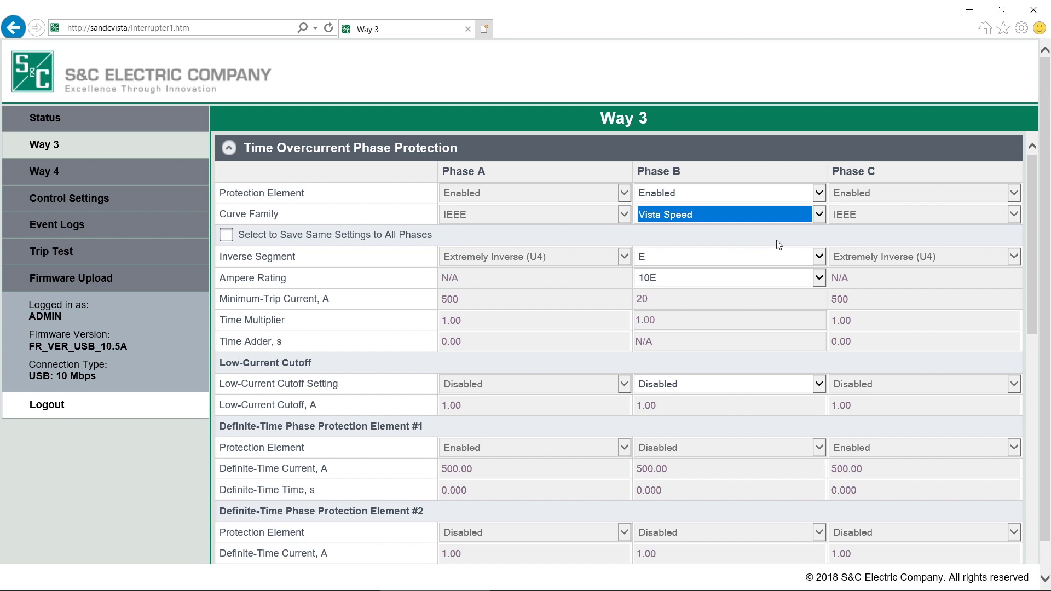
{"action": "left_click", "coordinate": [821, 256]}
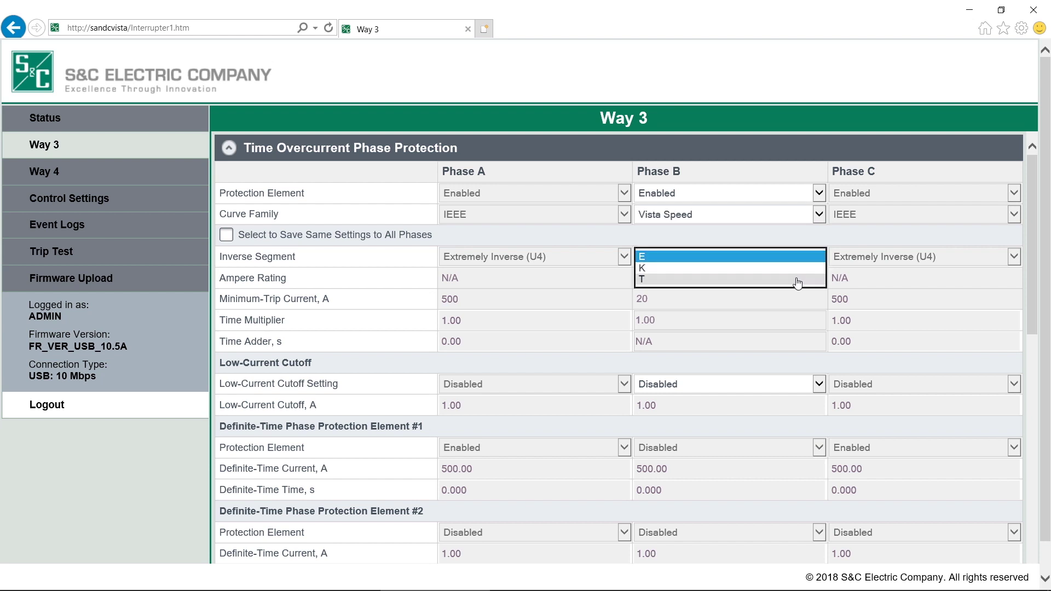
{"action": "left_click", "coordinate": [784, 257]}
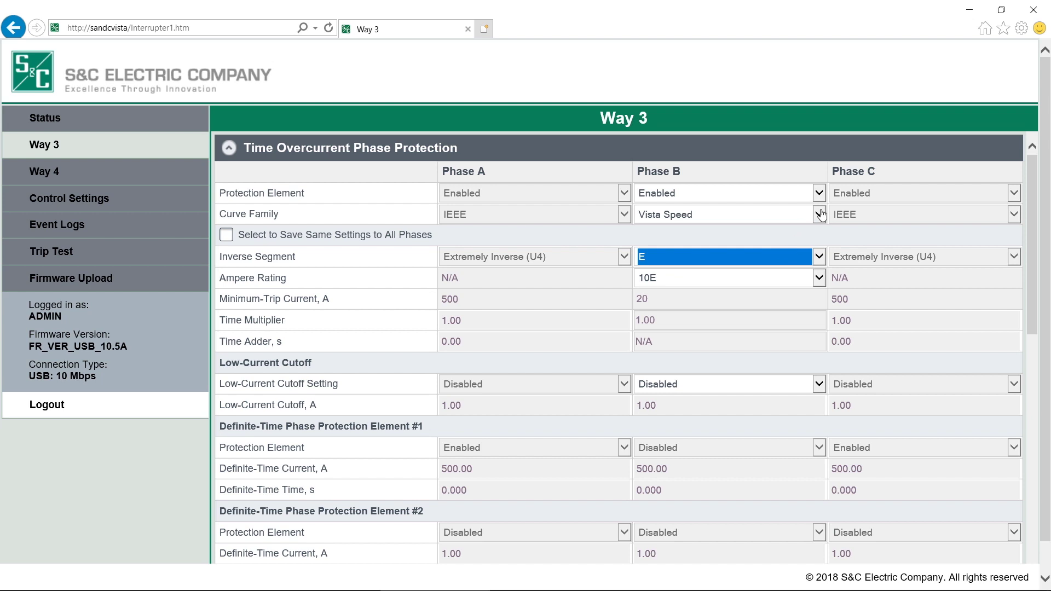
Step: Change Phase B to the Vista Coordination curve family with inverse segment Tap
{"action": "left_click", "coordinate": [800, 215]}
{"action": "left_click", "coordinate": [798, 205]}
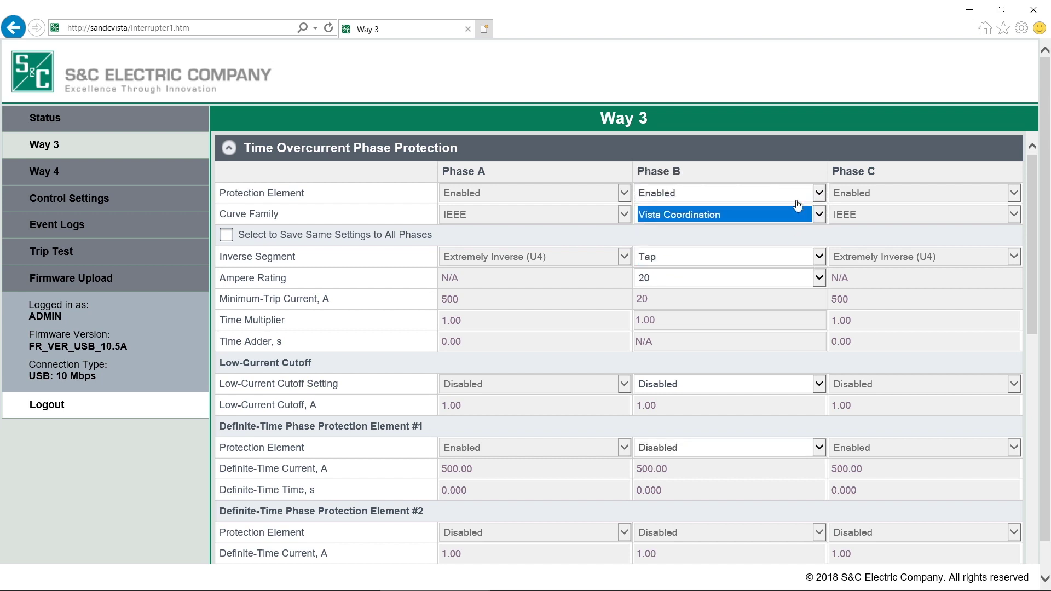
{"action": "left_click", "coordinate": [816, 257]}
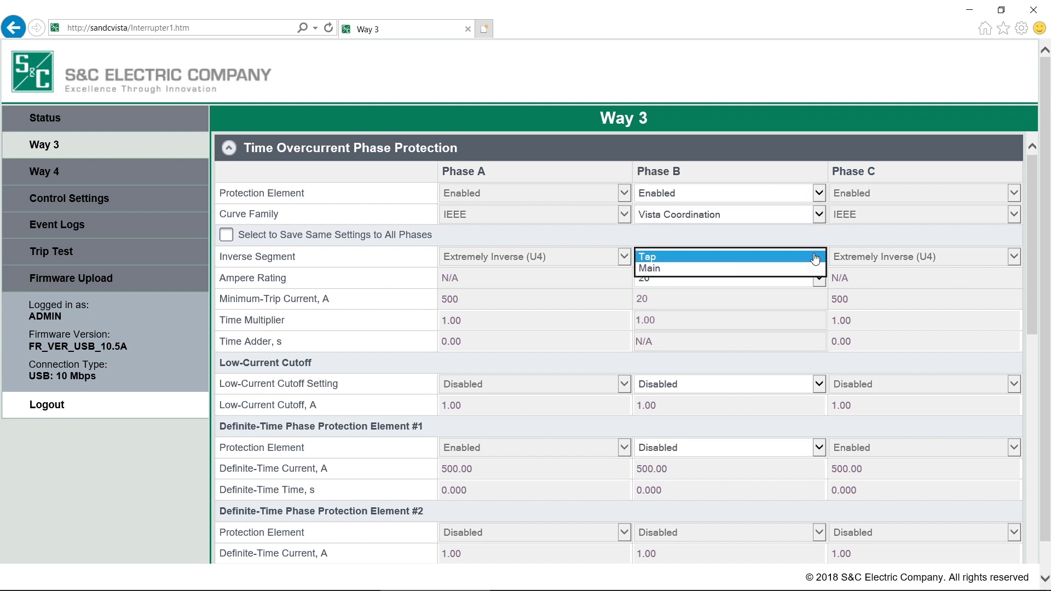
{"action": "left_click", "coordinate": [804, 232]}
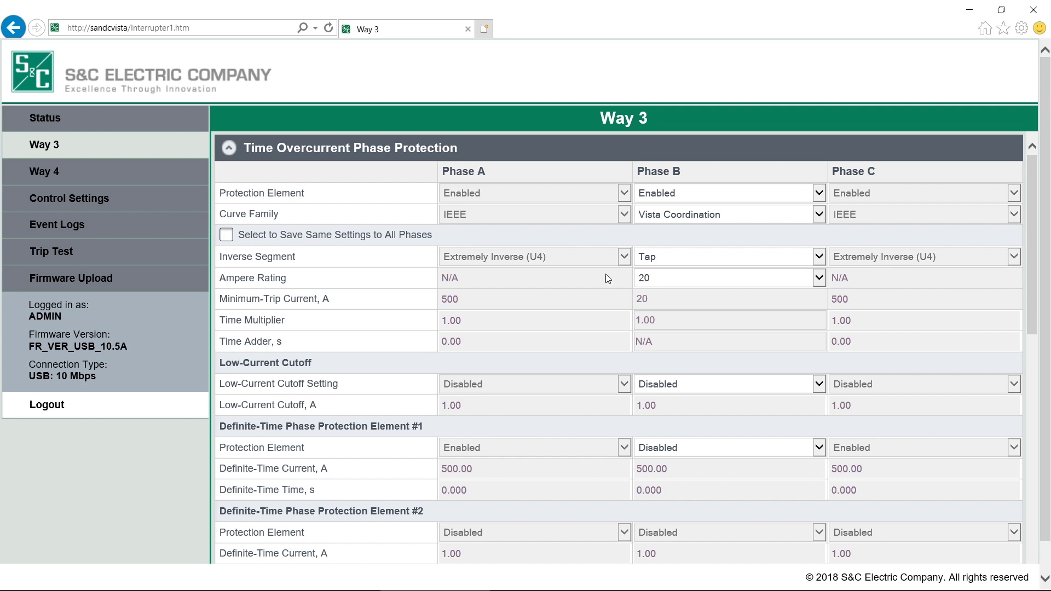
Step: Return Phase B to the IEEE curve family, Moderately Inverse (U1)
{"action": "double_click", "coordinate": [499, 321]}
{"action": "left_click", "coordinate": [679, 319]}
{"action": "left_click", "coordinate": [819, 217]}
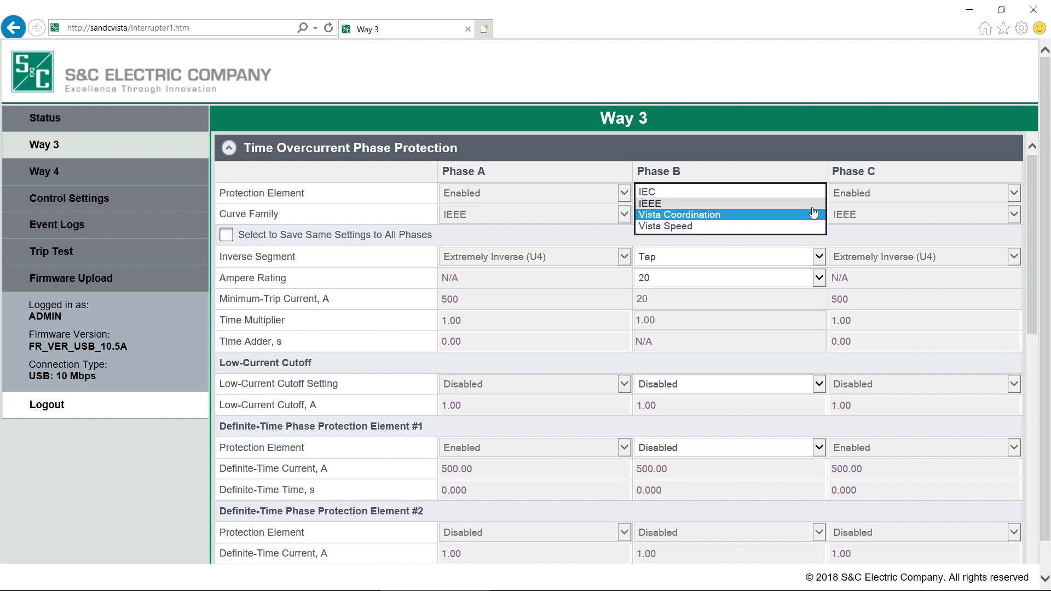
{"action": "left_click", "coordinate": [813, 206]}
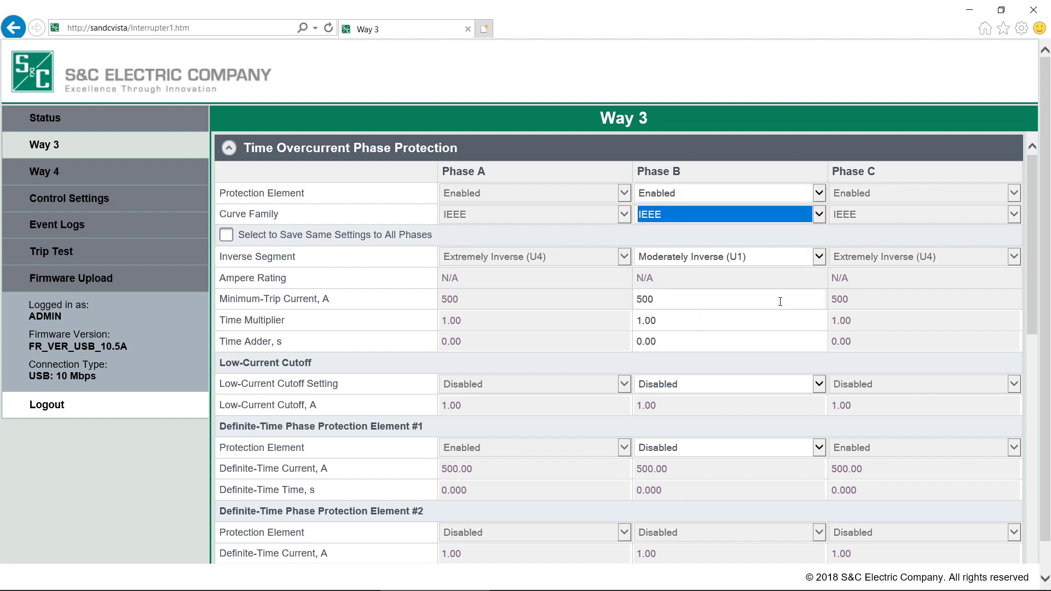
Step: Raise Phase B's minimum-trip current from 500 to 1000 A
{"action": "left_click_drag", "start_coordinate": [673, 302], "coordinate": [597, 279]}
{"action": "type", "text": "1000"}
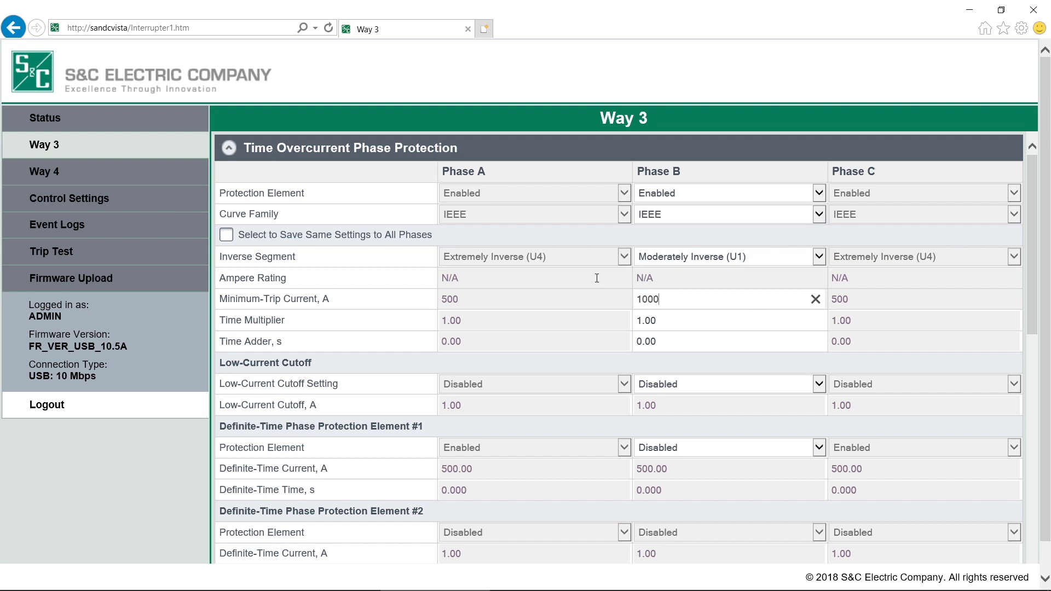
{"action": "key", "text": "Tab"}
{"action": "left_click", "coordinate": [697, 336]}
Step: Enable Phase B's low-current cutoff at 600 A
{"action": "left_click", "coordinate": [715, 391]}
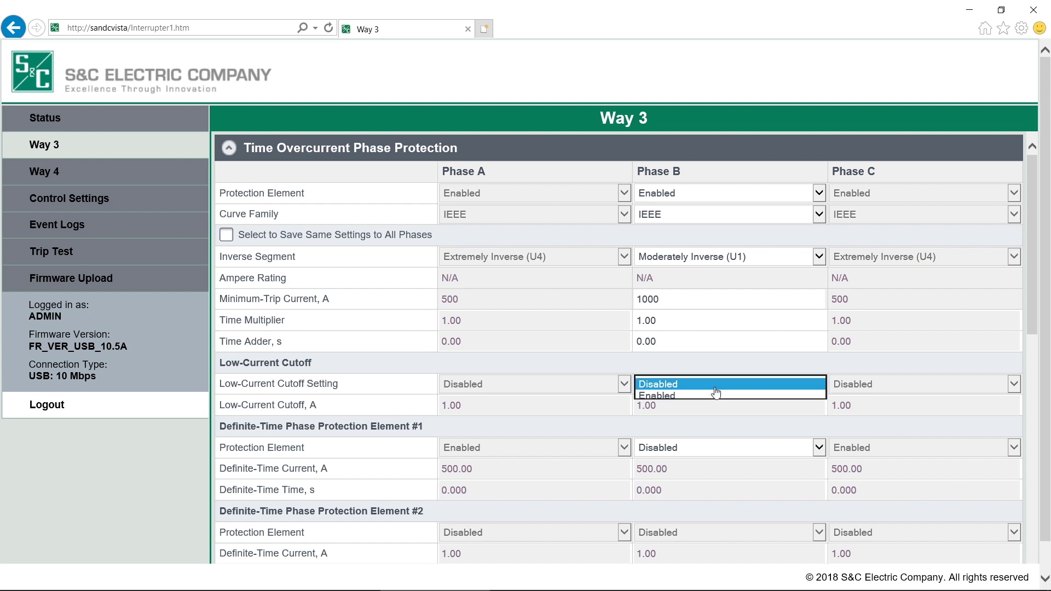
{"action": "left_click", "coordinate": [702, 397]}
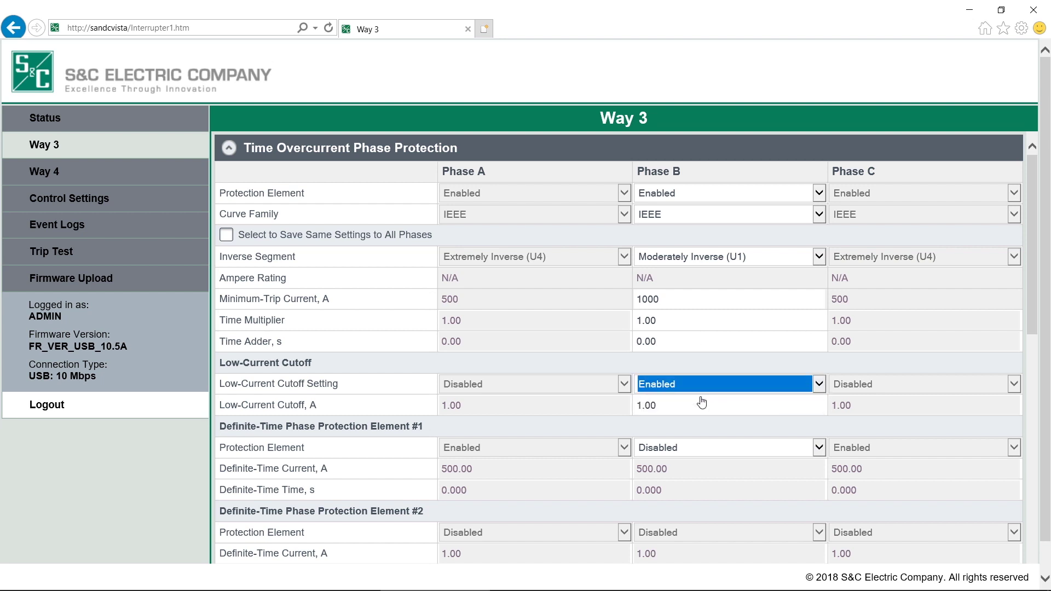
{"action": "left_click", "coordinate": [683, 407]}
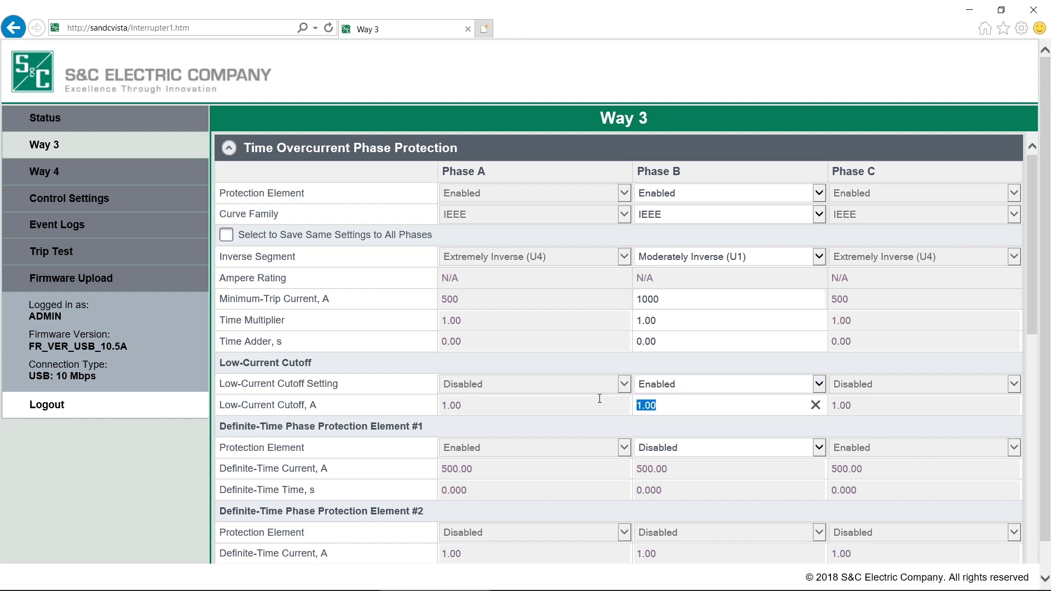
{"action": "type", "text": "600"}
{"action": "key", "text": "Tab"}
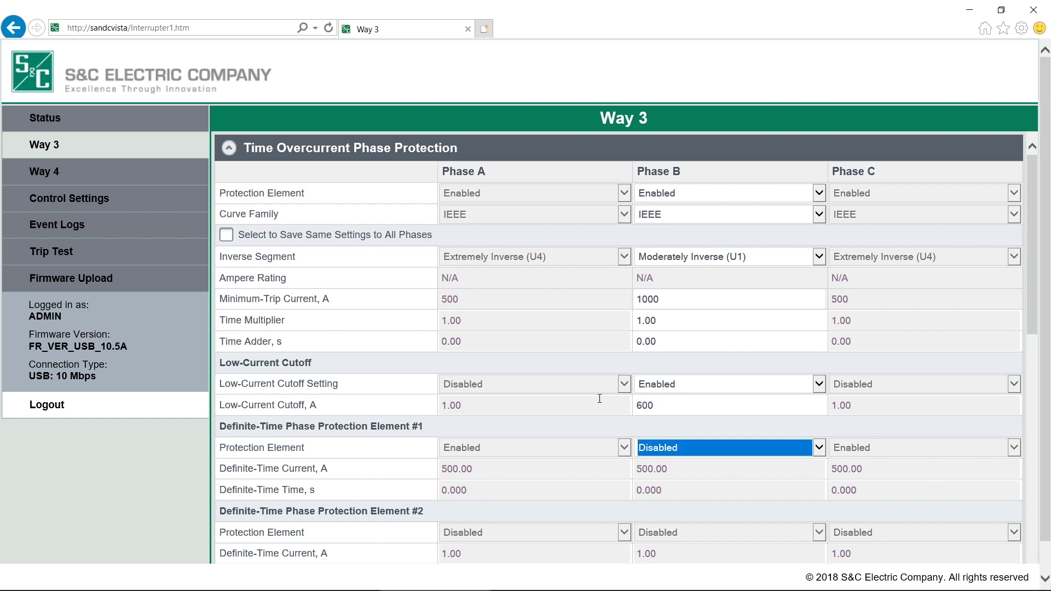
Step: Enable Phase B definite-time element #1 with a 5000 A current
{"action": "left_click", "coordinate": [756, 457]}
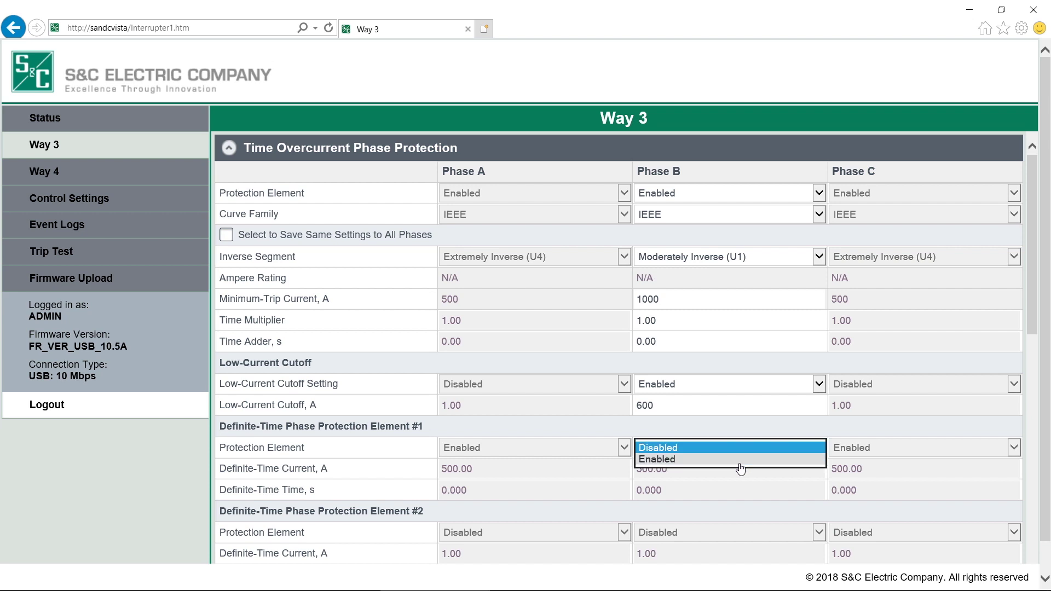
{"action": "left_click", "coordinate": [739, 460]}
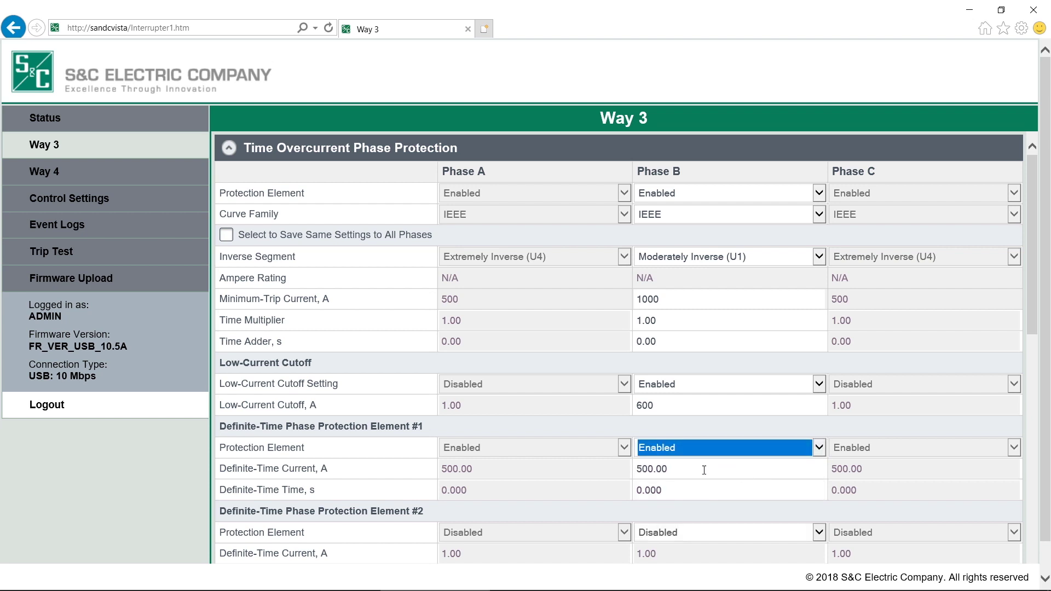
{"action": "left_click_drag", "start_coordinate": [682, 470], "coordinate": [615, 465]}
{"action": "type", "text": "5000"}
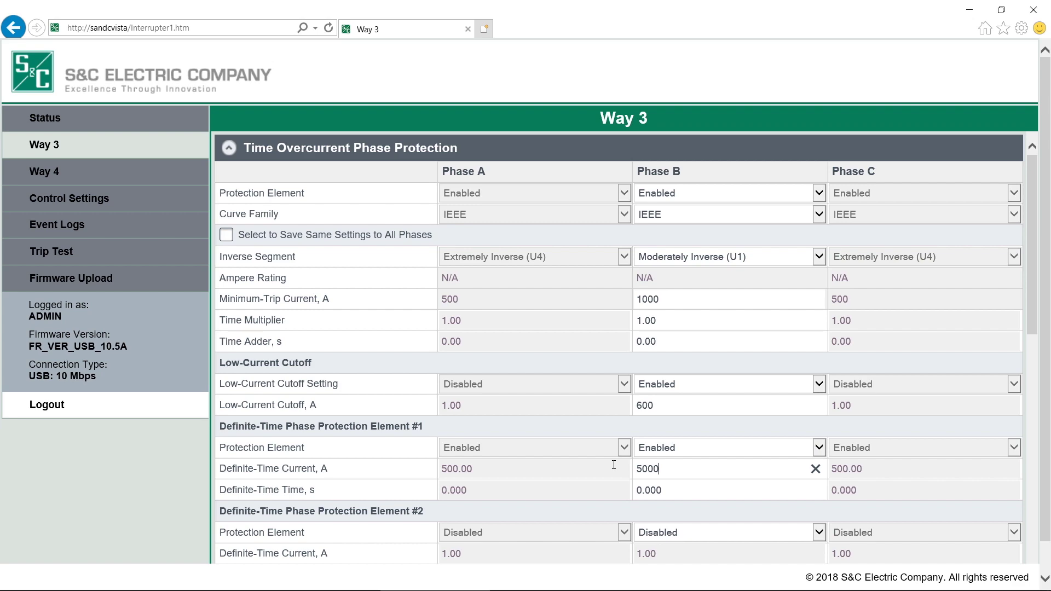
Step: Set the Way 3 Ground section's protection element to Enabled
{"action": "scroll", "coordinate": [614, 465], "scroll_direction": "down", "scroll_amount": 9}
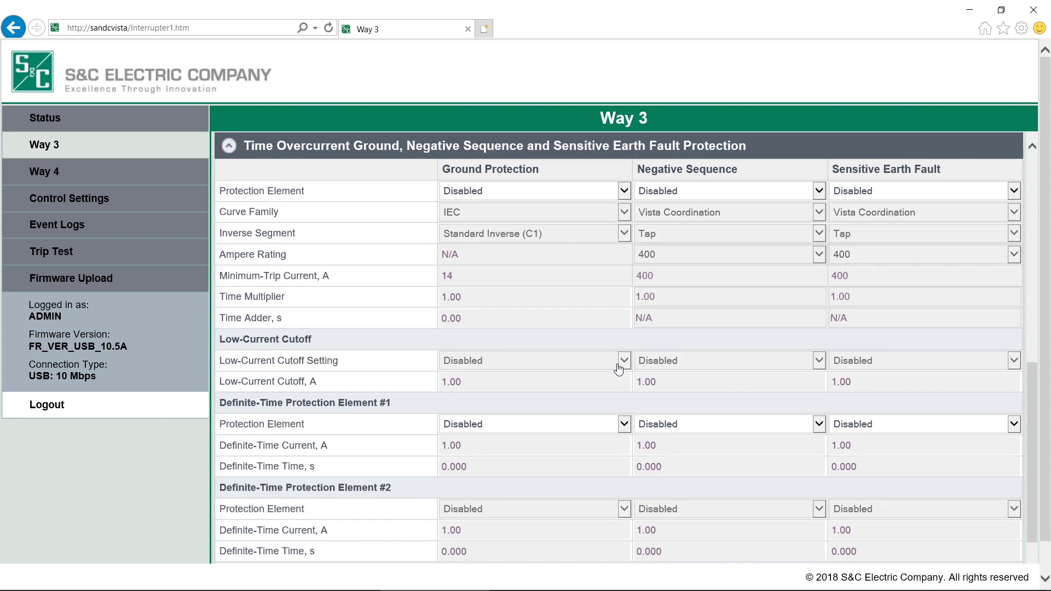
{"action": "left_click", "coordinate": [625, 191]}
{"action": "left_click", "coordinate": [607, 201]}
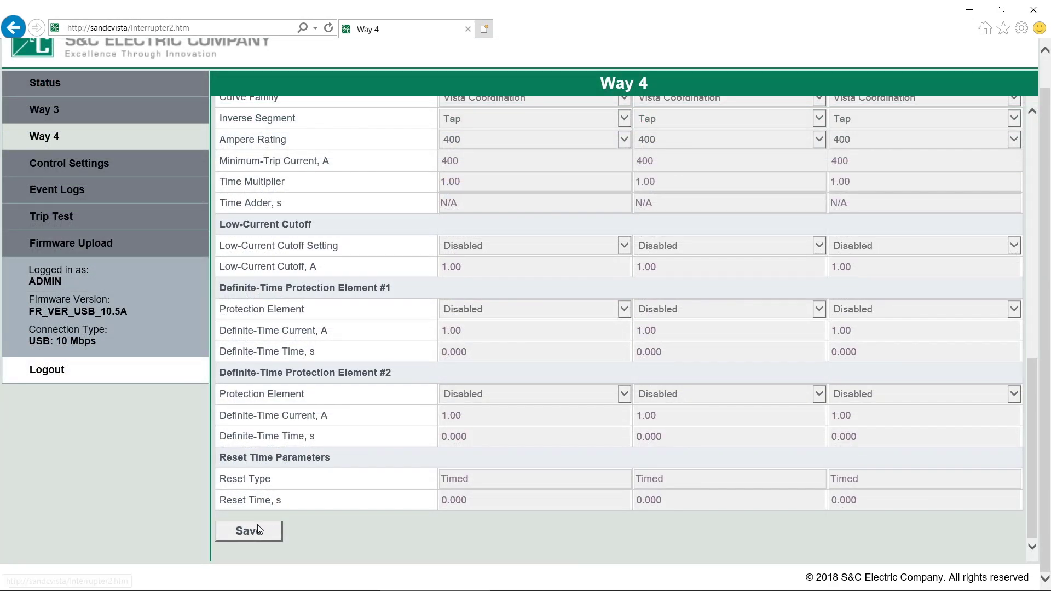
Step: Save Way 4, reloading with all phases on IEC Very Inverse (C2), 483 A minimum trip
{"action": "left_click", "coordinate": [249, 531]}
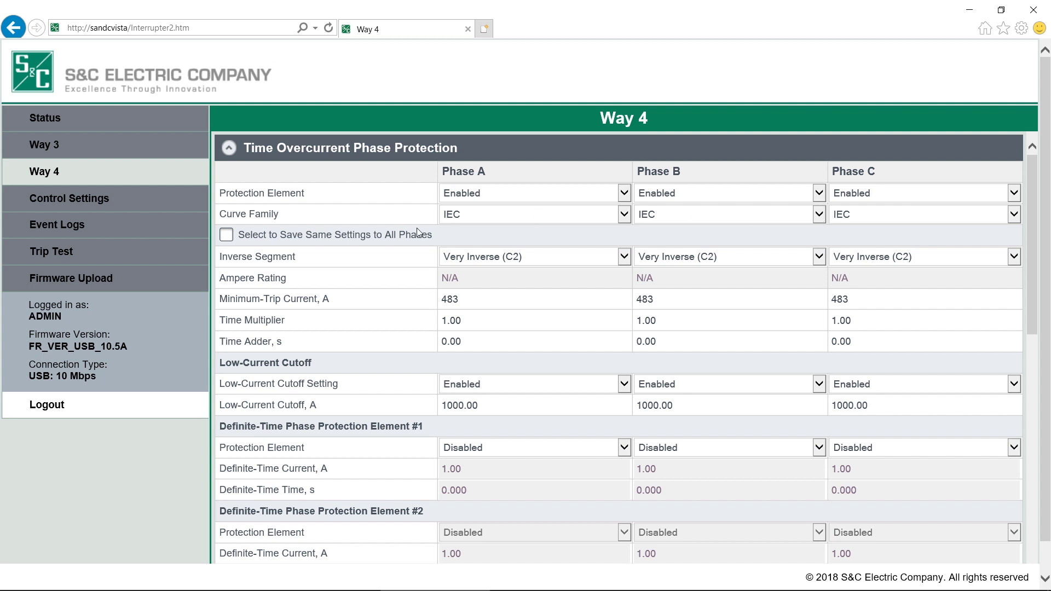
Step: Save Way 4 with all phases on IEC Extremely Inverse (C3), minimum trip changed from 483 to 500 A
{"action": "left_click", "coordinate": [226, 236]}
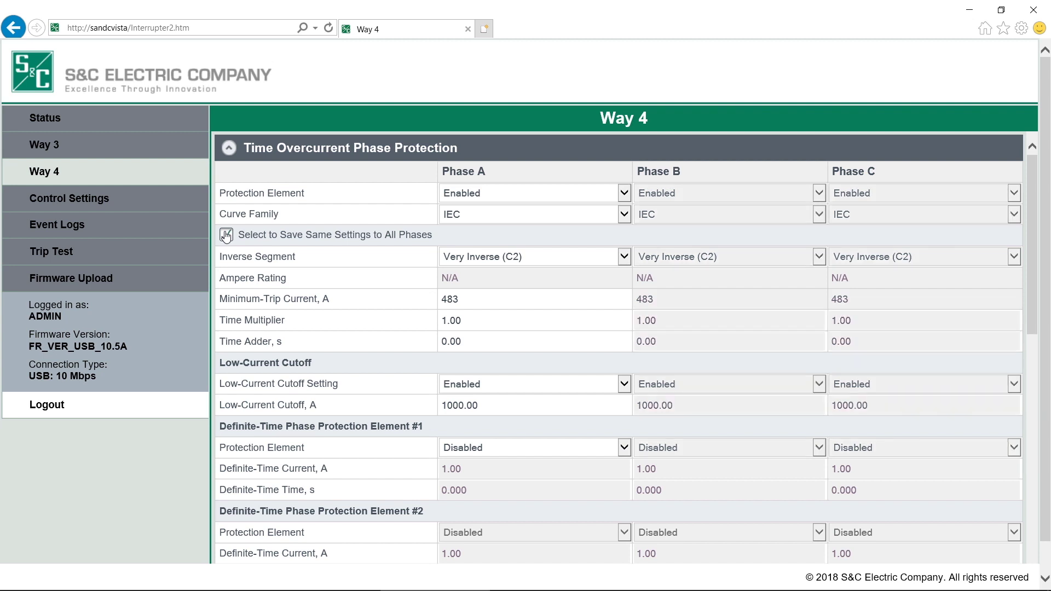
{"action": "left_click", "coordinate": [623, 262]}
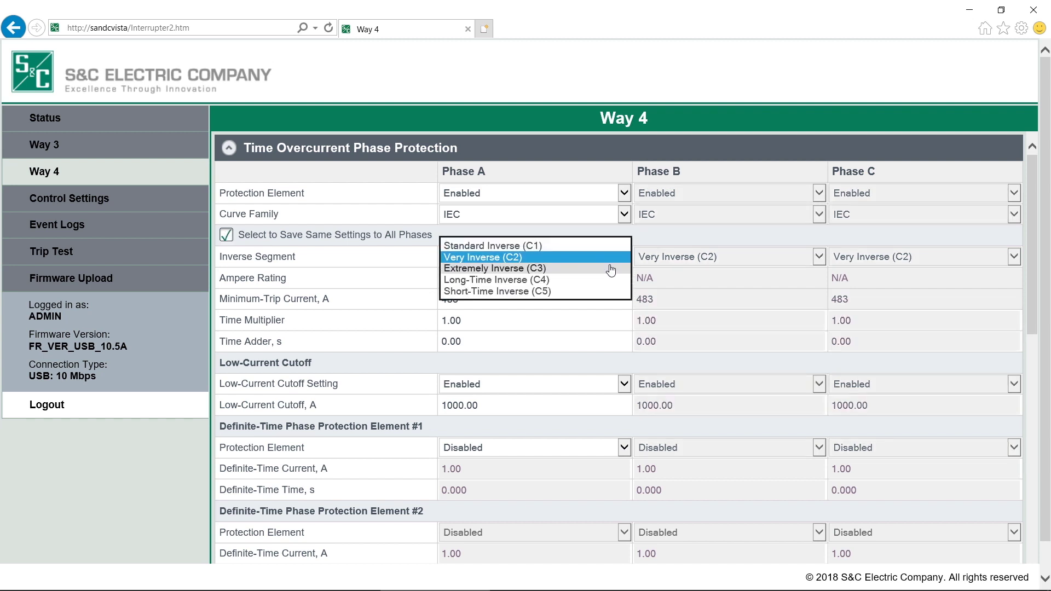
{"action": "left_click", "coordinate": [612, 268]}
{"action": "left_click", "coordinate": [465, 298]}
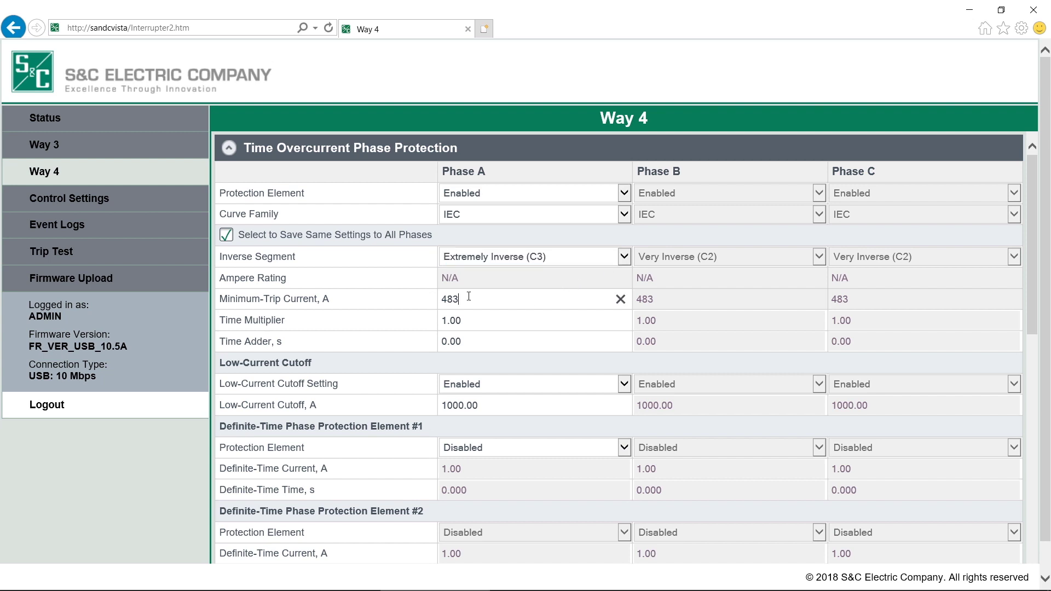
{"action": "double_click", "coordinate": [464, 299]}
{"action": "type", "text": "500"}
{"action": "scroll", "coordinate": [394, 321], "scroll_direction": "down", "scroll_amount": 3}
{"action": "left_click", "coordinate": [259, 530]}
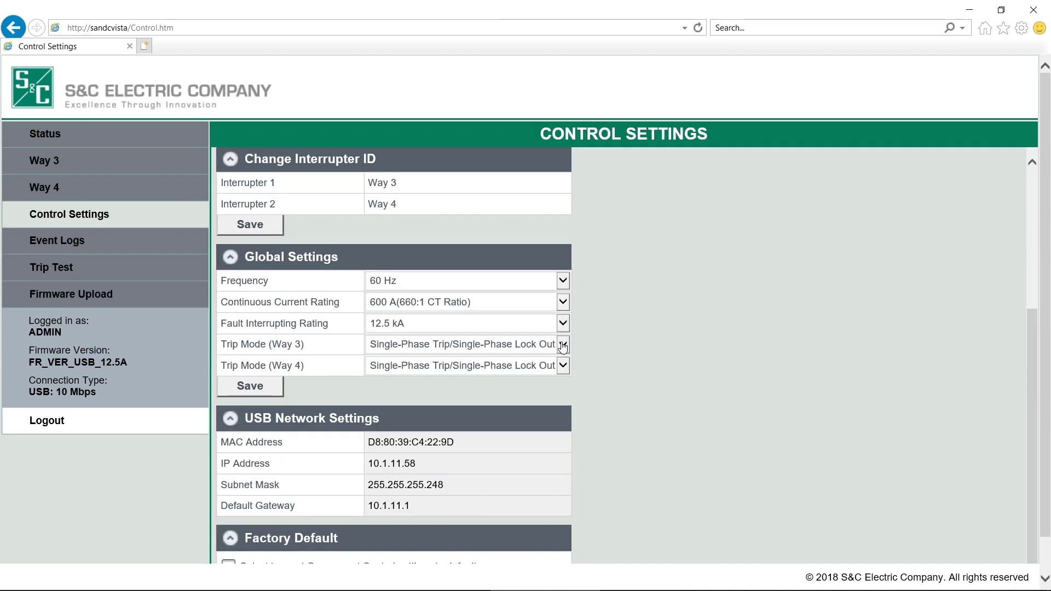
Step: Choose Single-Phase Trip/Three-Phase Lock Out as Way 3's trip mode and save the global settings
{"action": "left_click", "coordinate": [563, 344]}
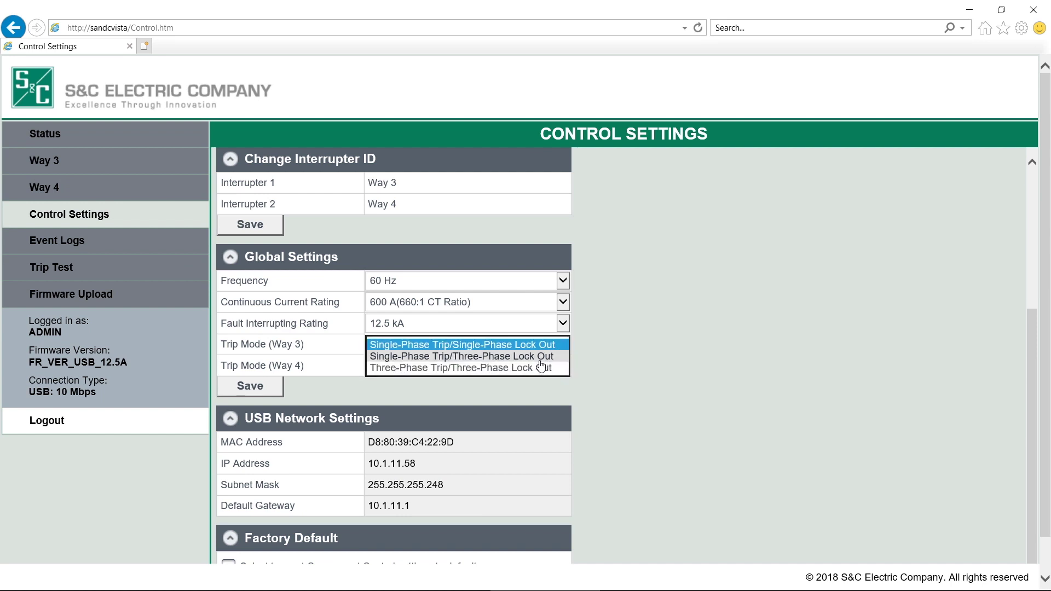
{"action": "left_click", "coordinate": [541, 361]}
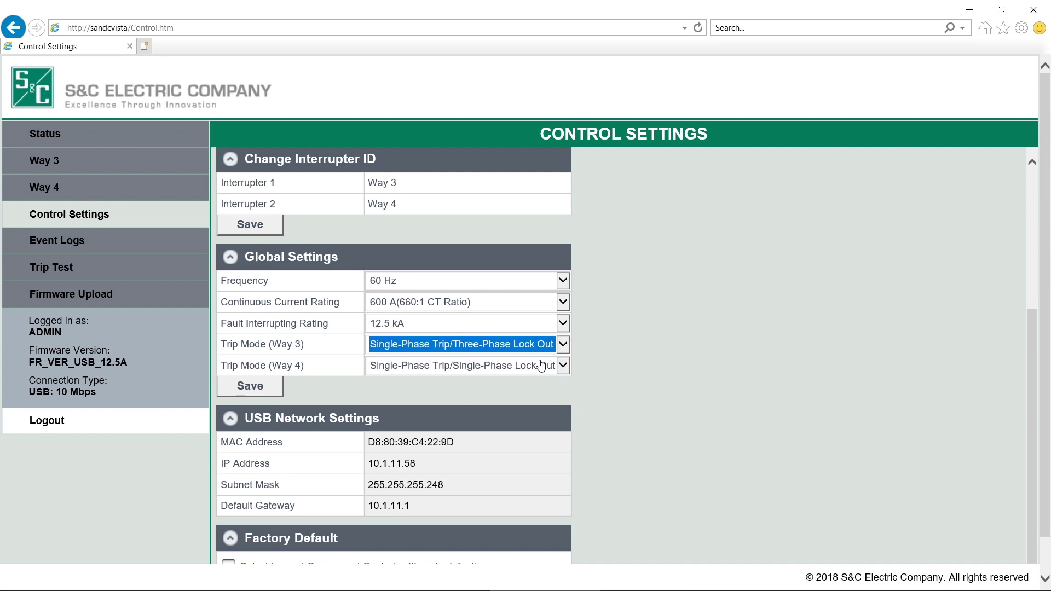
{"action": "left_click", "coordinate": [276, 386]}
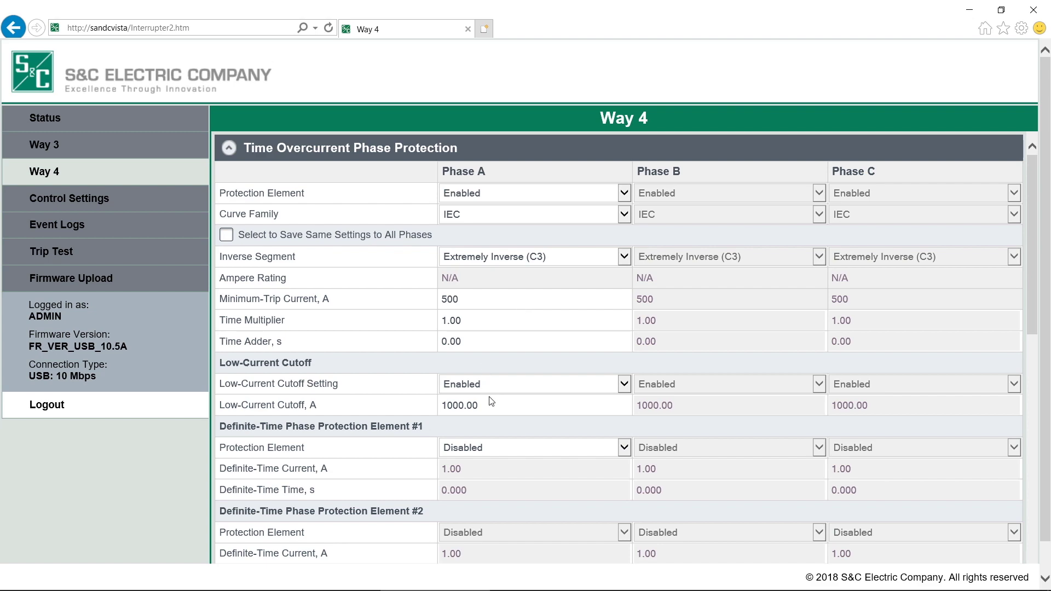
Step: Change Way 4's Phase A low-current cutoff from 1000.00 to 10 A and attempt to save it
{"action": "left_click_drag", "start_coordinate": [489, 404], "coordinate": [397, 395]}
{"action": "type", "text": "10"}
{"action": "scroll", "coordinate": [394, 396], "scroll_direction": "down", "scroll_amount": 5}
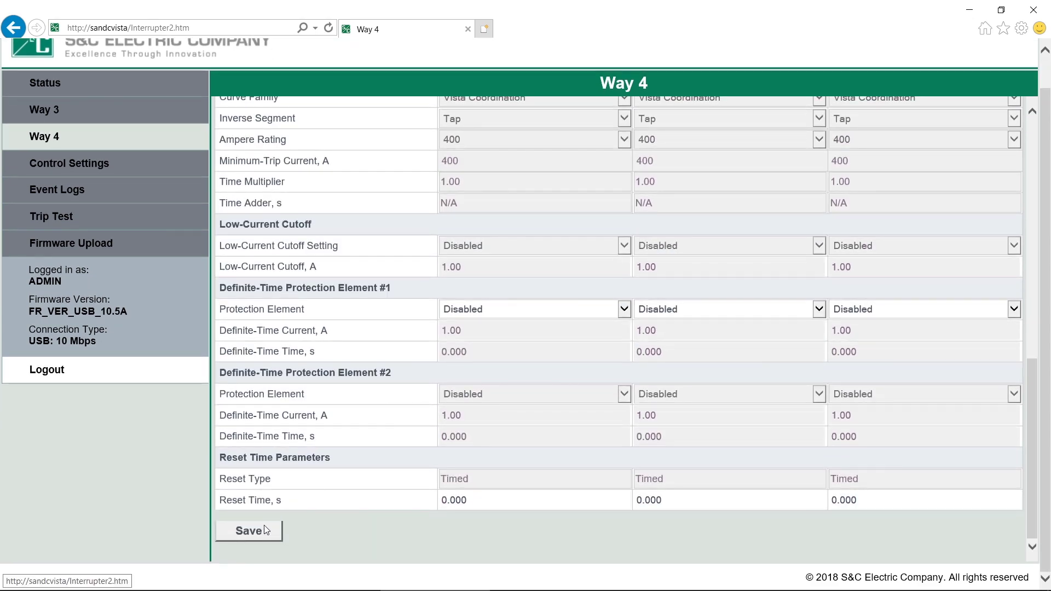
{"action": "left_click", "coordinate": [264, 526]}
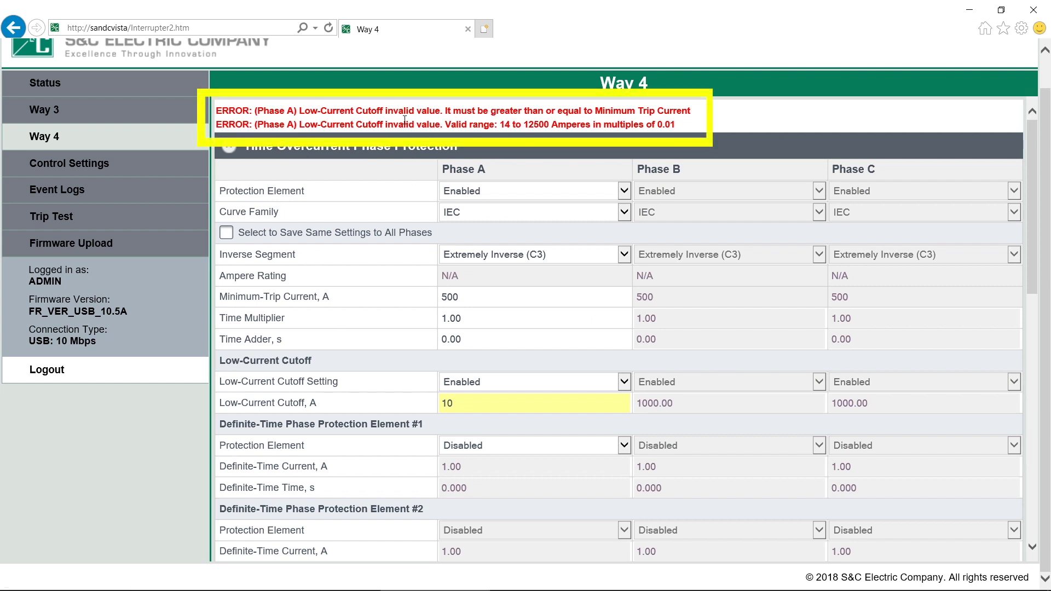
{"action": "double_click", "coordinate": [489, 405]}
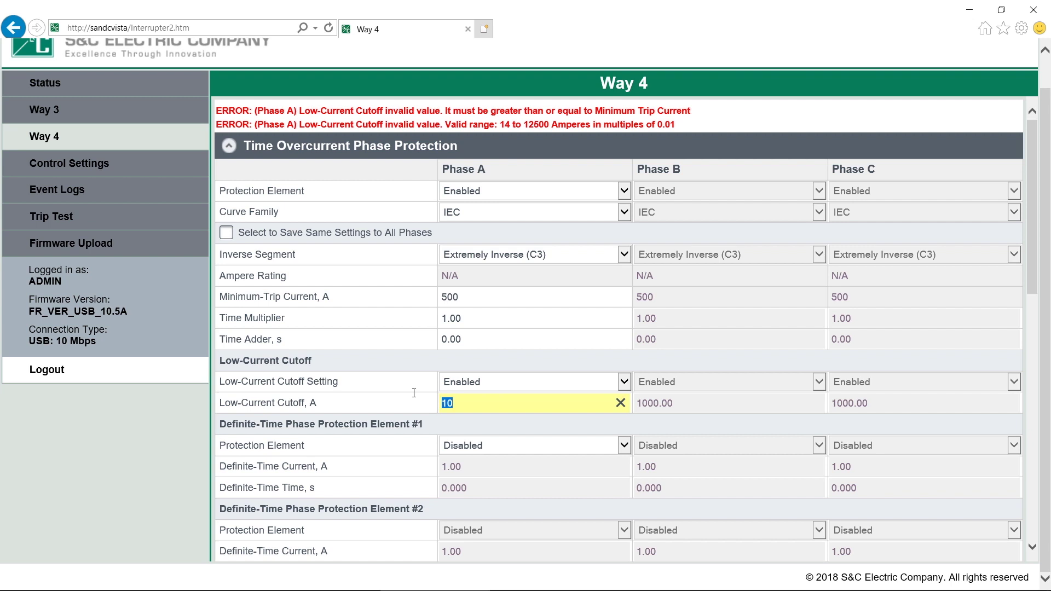
Step: Go to Way 3 and discard the unsaved 10 A cutoff change on Way 4
{"action": "left_click", "coordinate": [111, 106]}
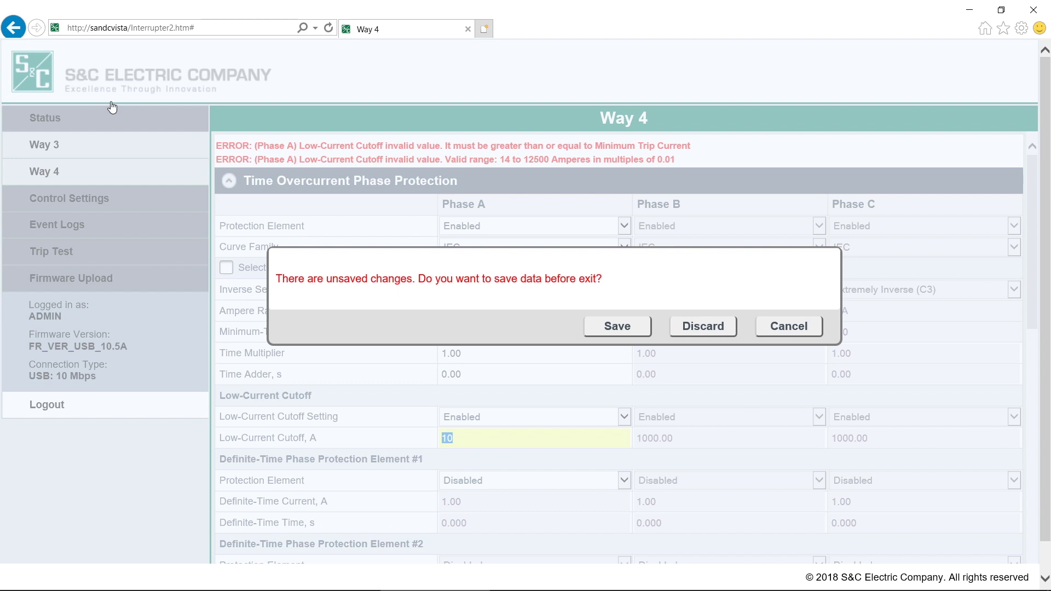
{"action": "left_click", "coordinate": [701, 326]}
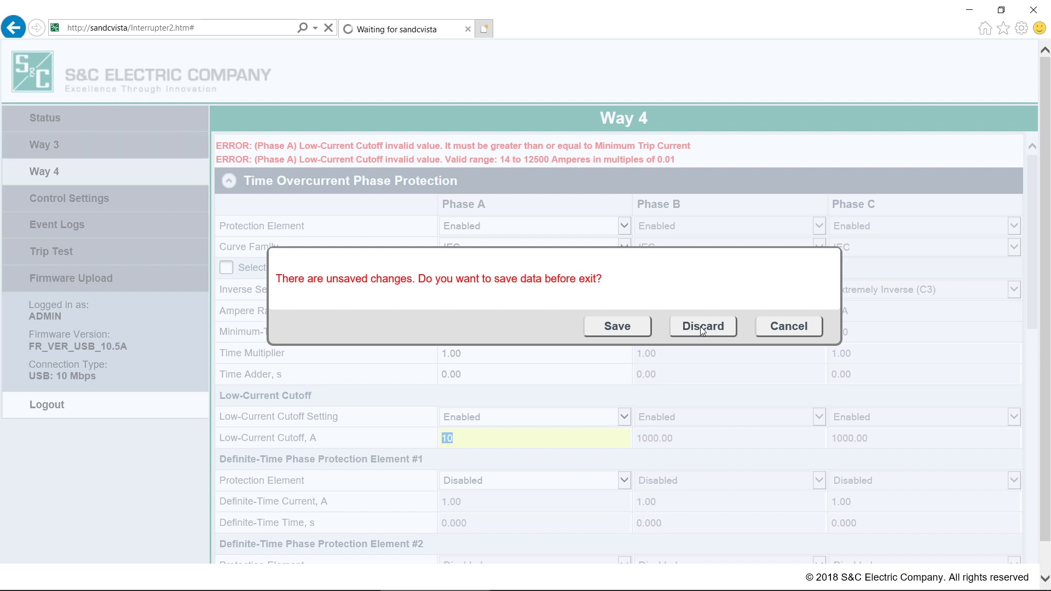